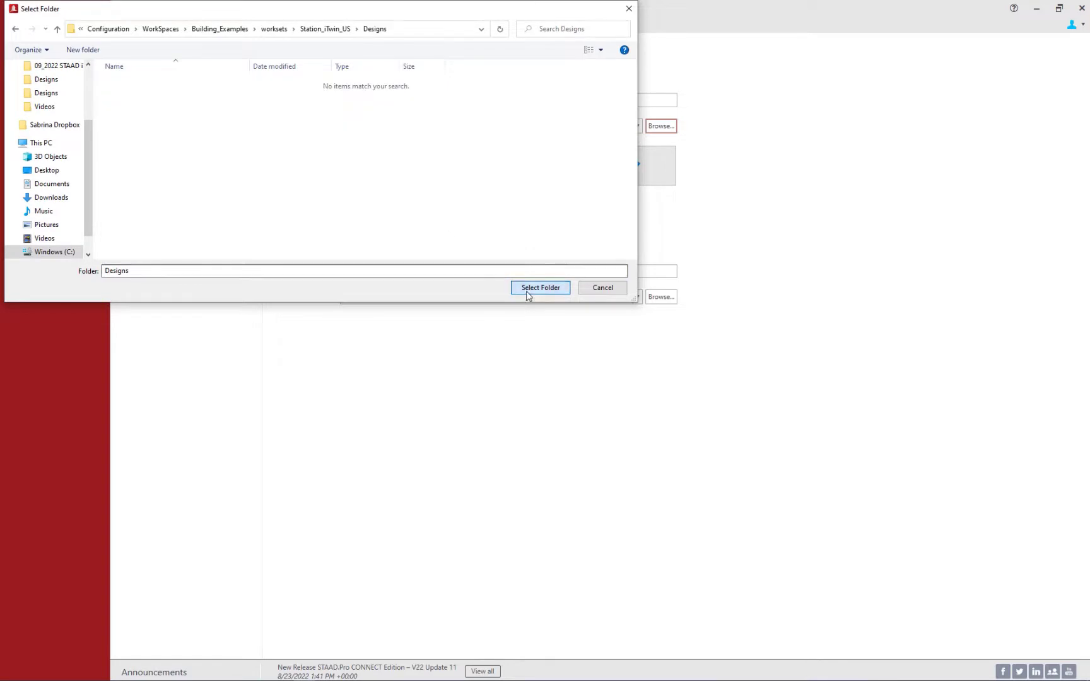
- Set the Station_iTwin_US Designs folder as location and create the physical model "Steel Canopy" in English units
click(538, 289)
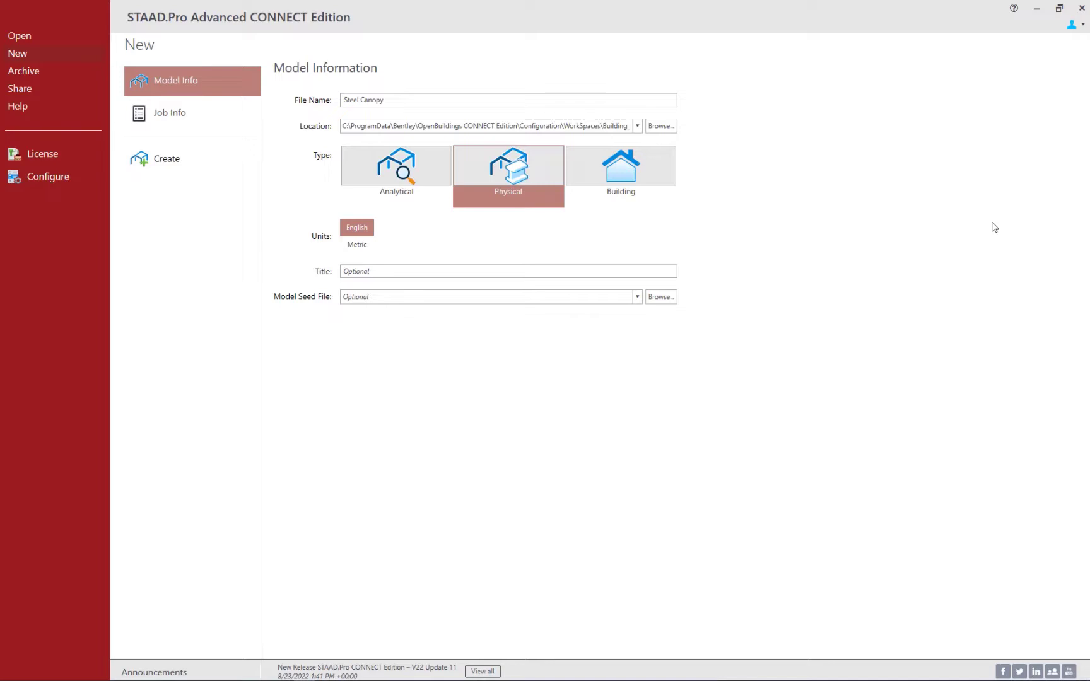
click(179, 167)
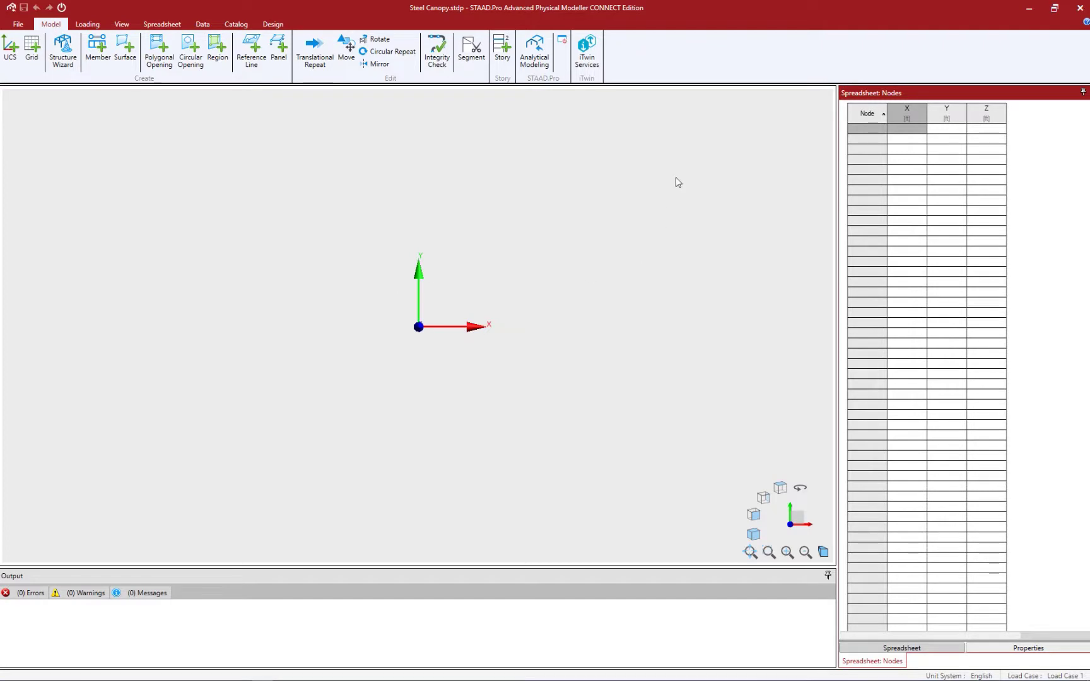
- Open iTwin Services and start a pull from a file for the new model
click(596, 67)
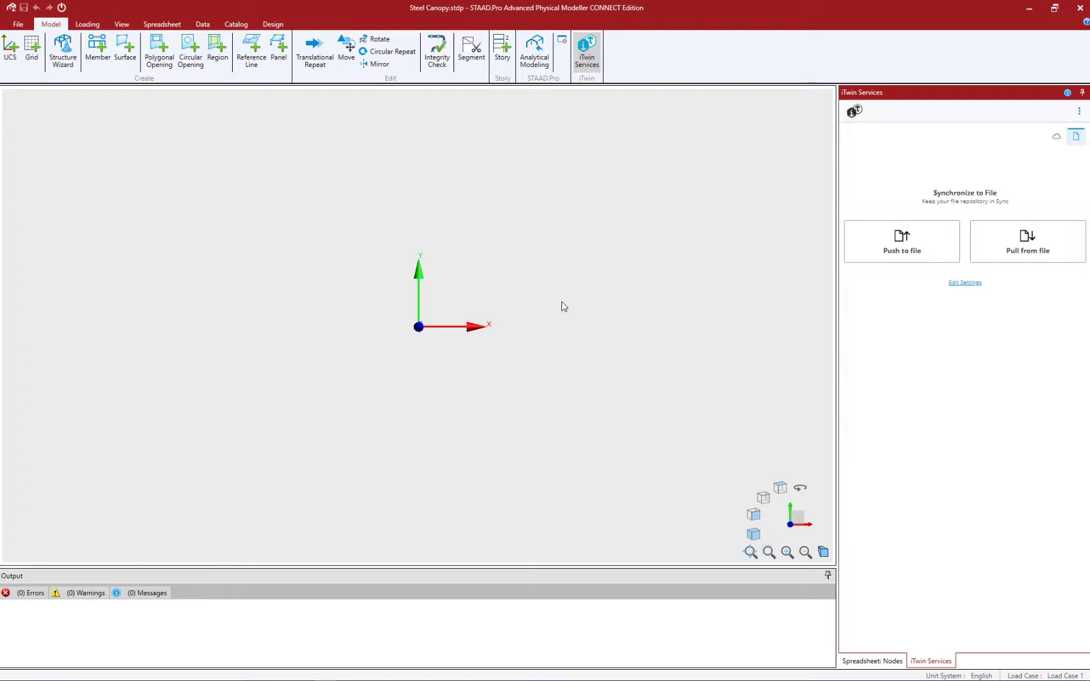
click(1062, 142)
click(1075, 139)
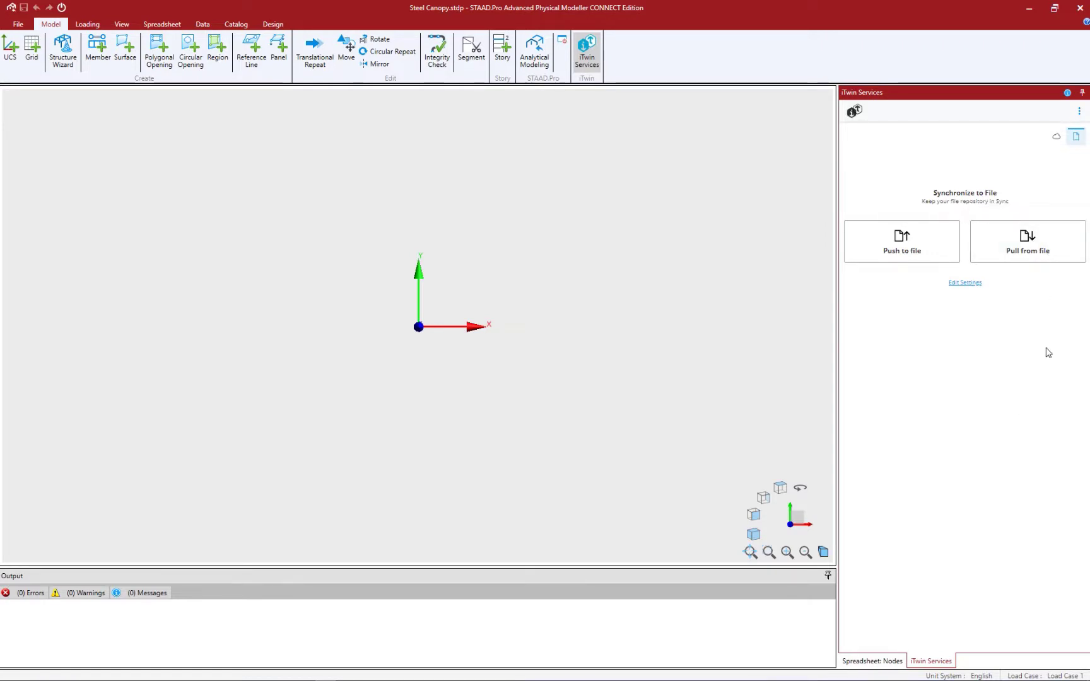
click(1025, 254)
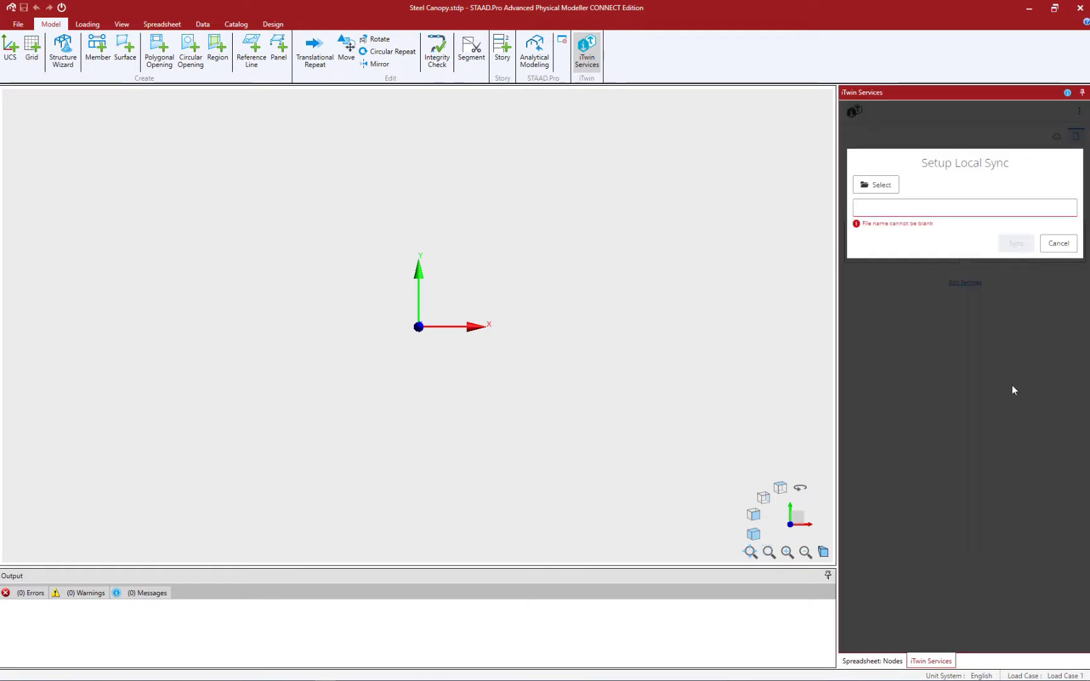
- Set up local sync with S4_StationModel_Final.ism from the Station_iTwin_US Designs folder and start the sync
click(876, 185)
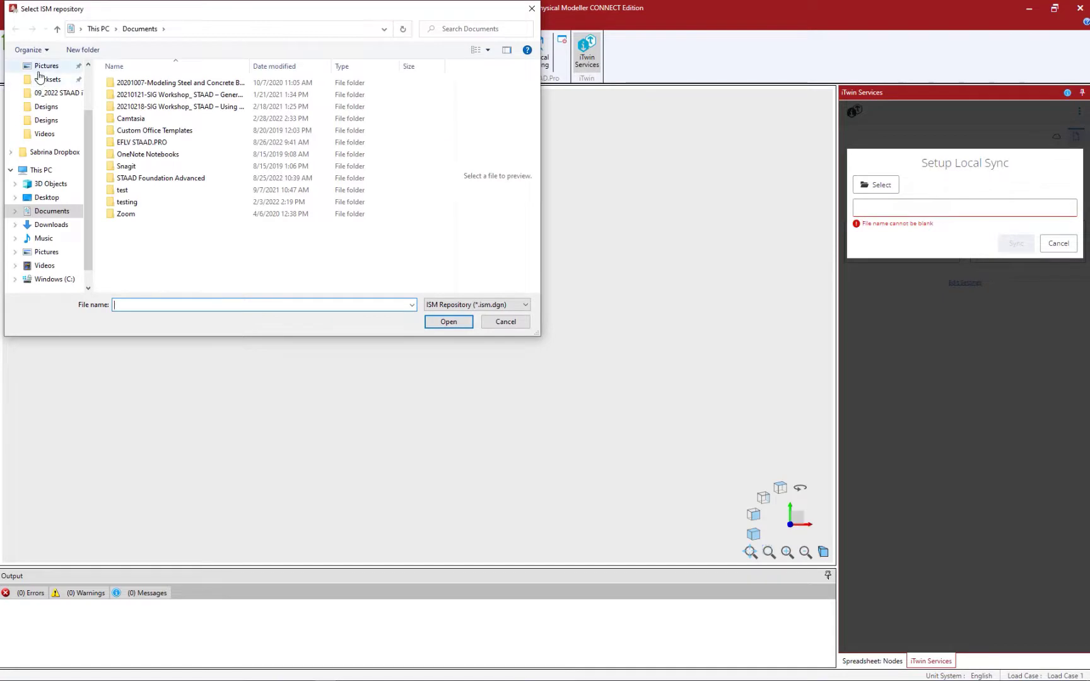
click(44, 79)
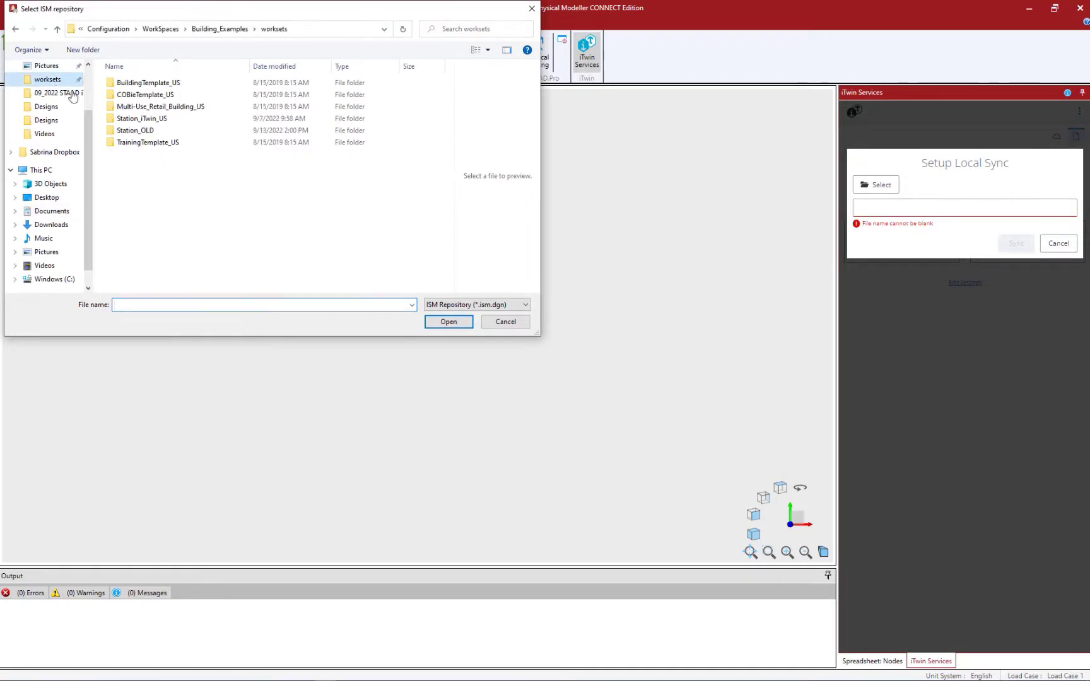
double_click(133, 119)
click(136, 84)
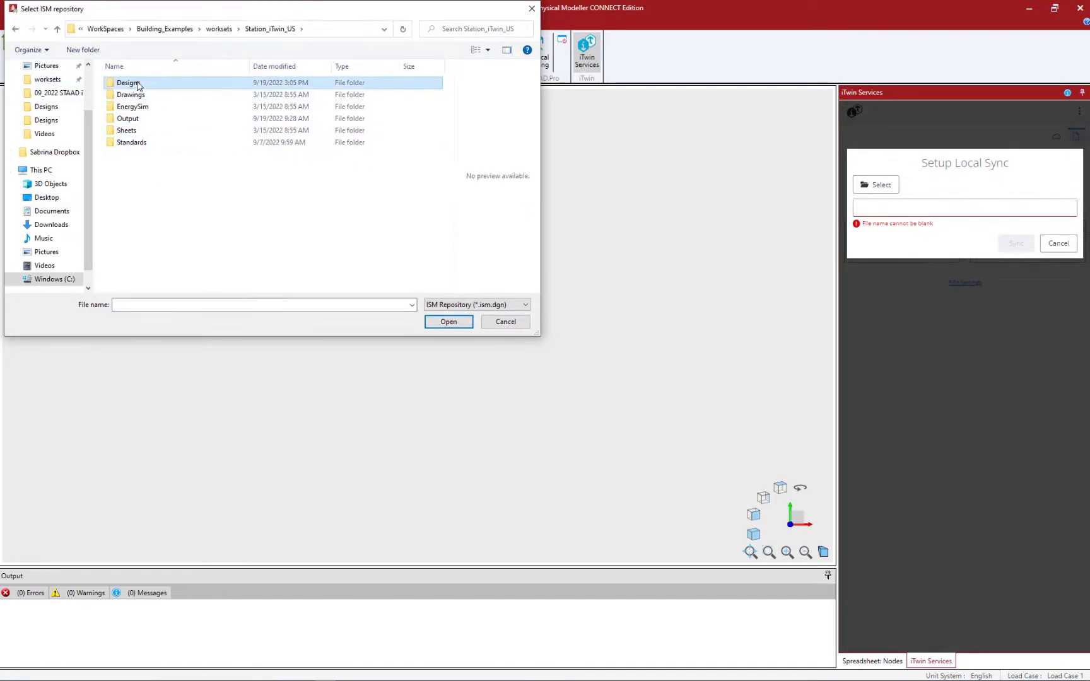
double_click(138, 86)
click(138, 85)
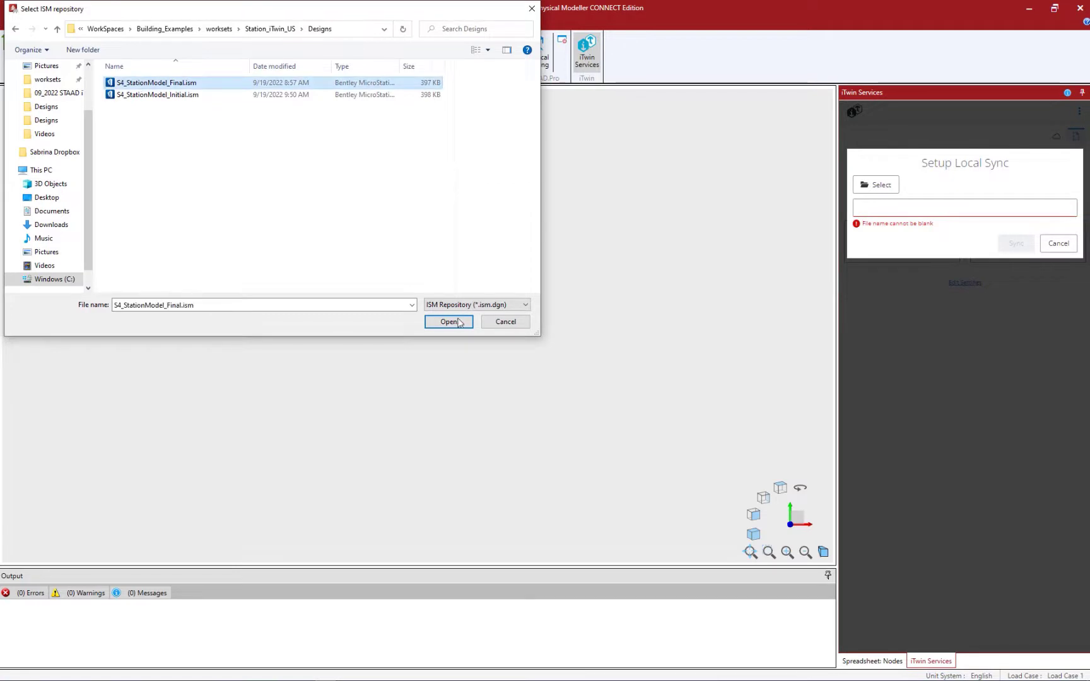
click(448, 322)
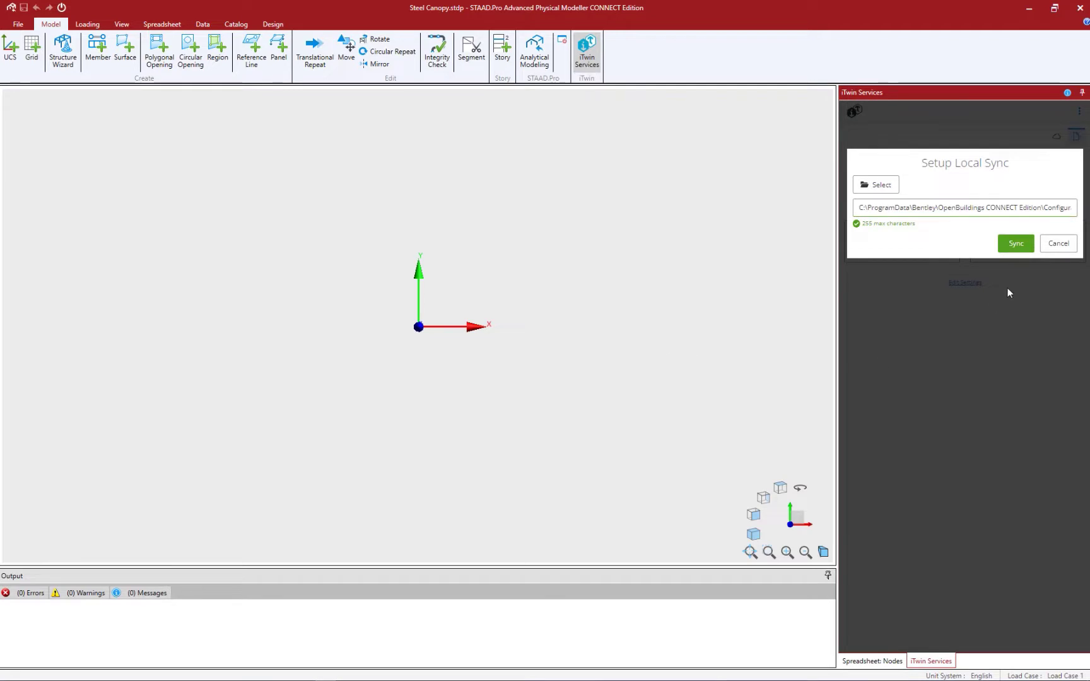
click(1014, 246)
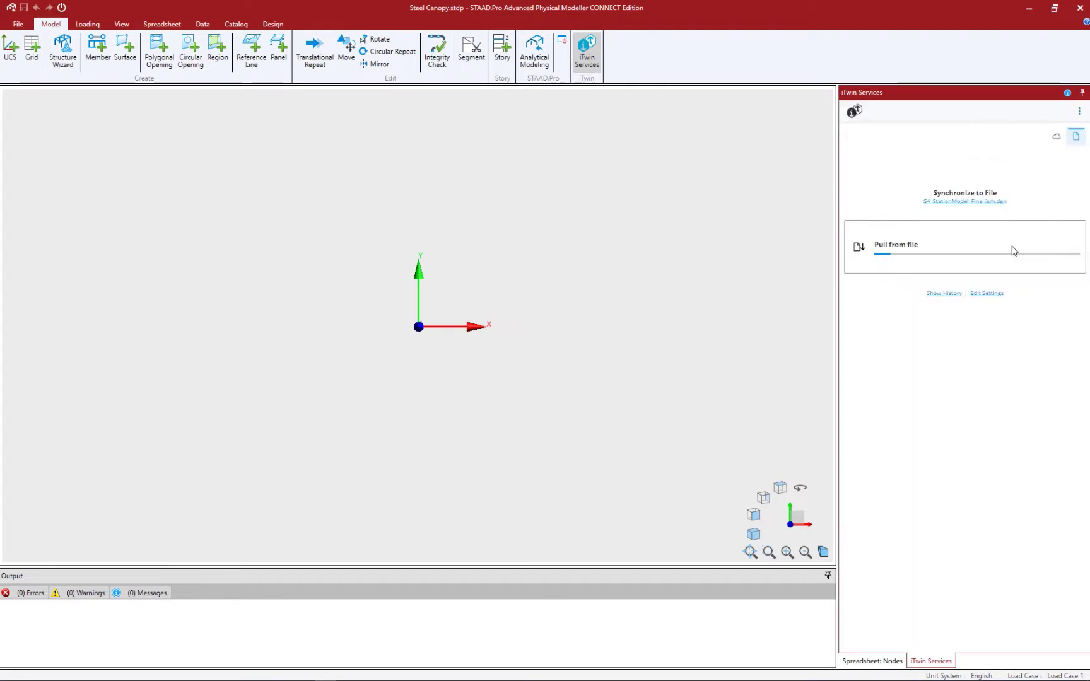
- Review the sync settings and pull the OpenBuildings Designer export with change management into a maximized iTwin Analytical Synchronizer
click(981, 294)
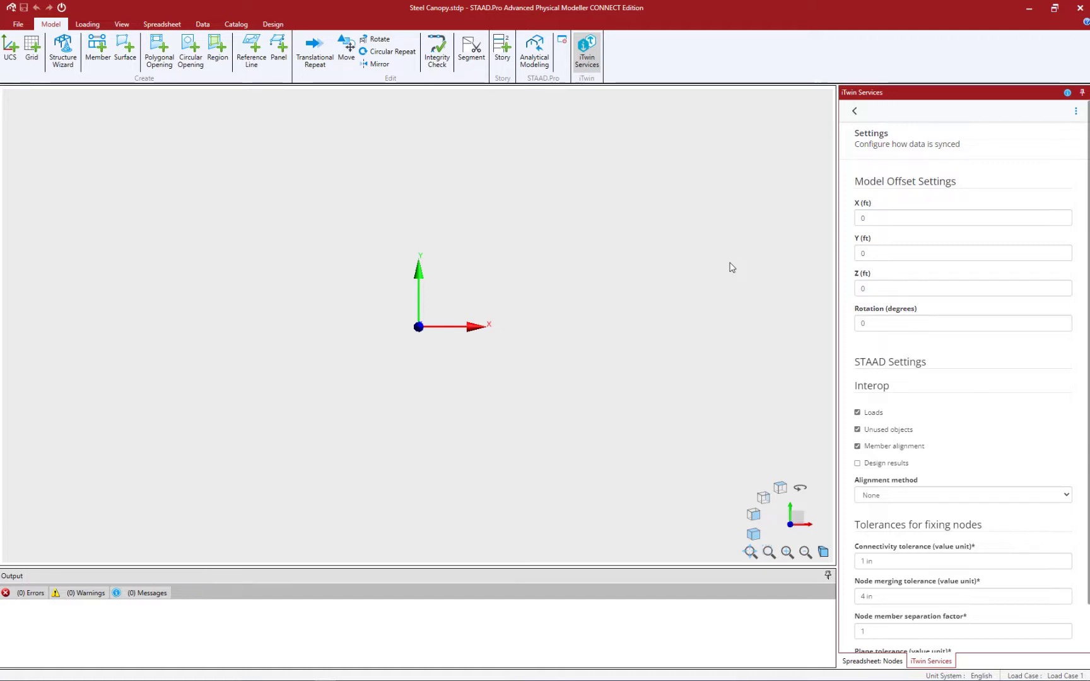
scroll(969, 407, down, 1)
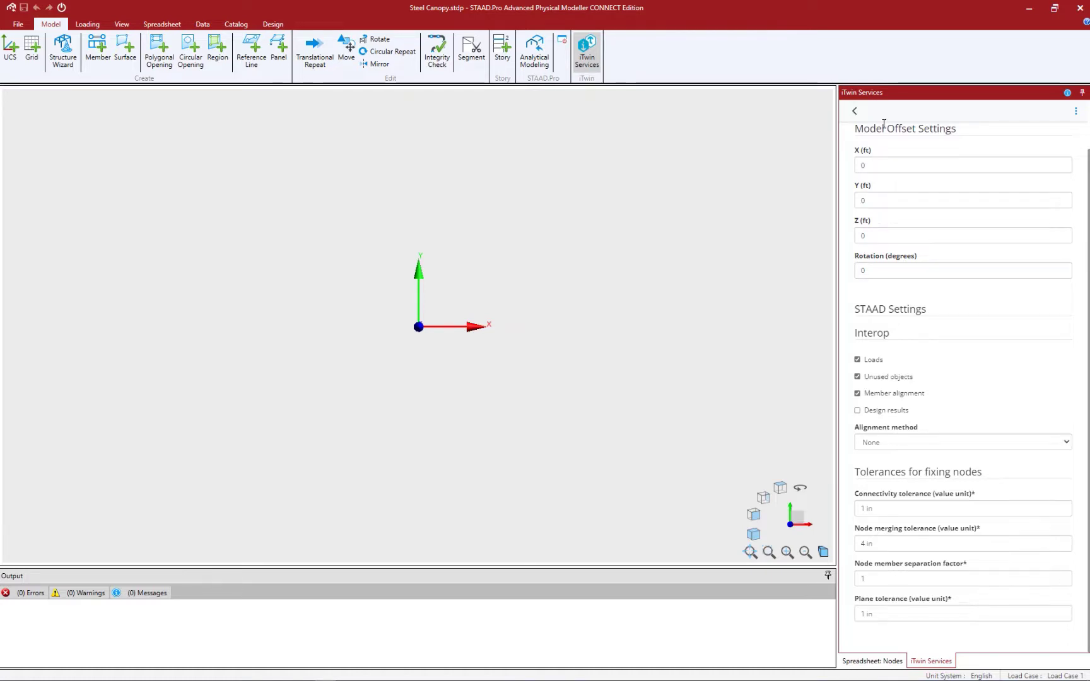
click(855, 112)
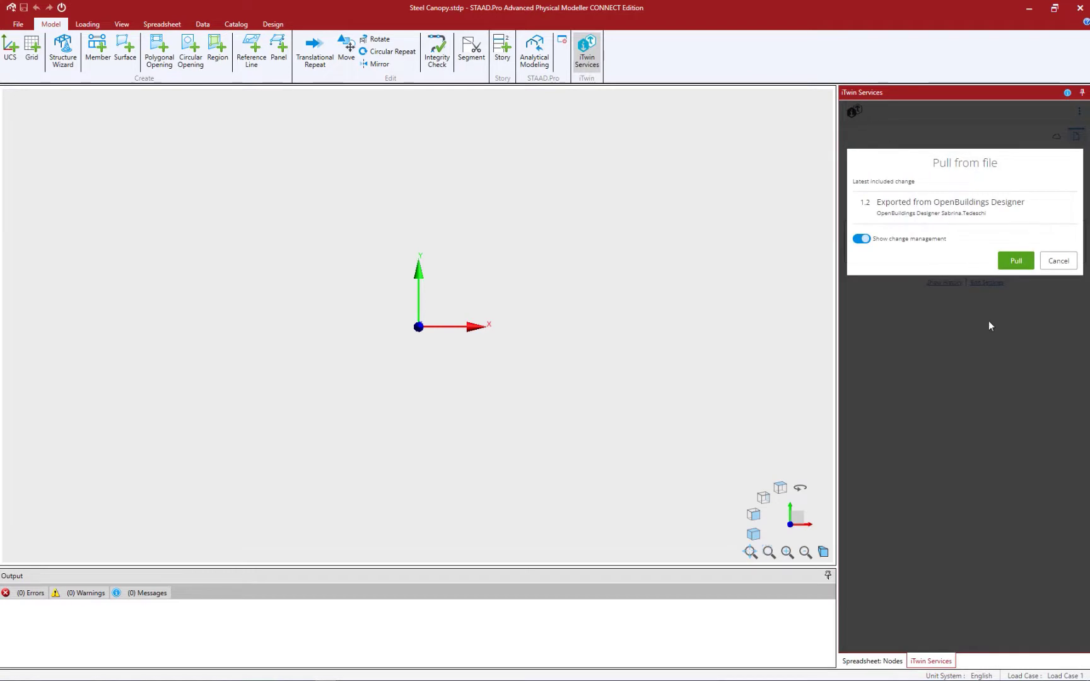
click(1017, 261)
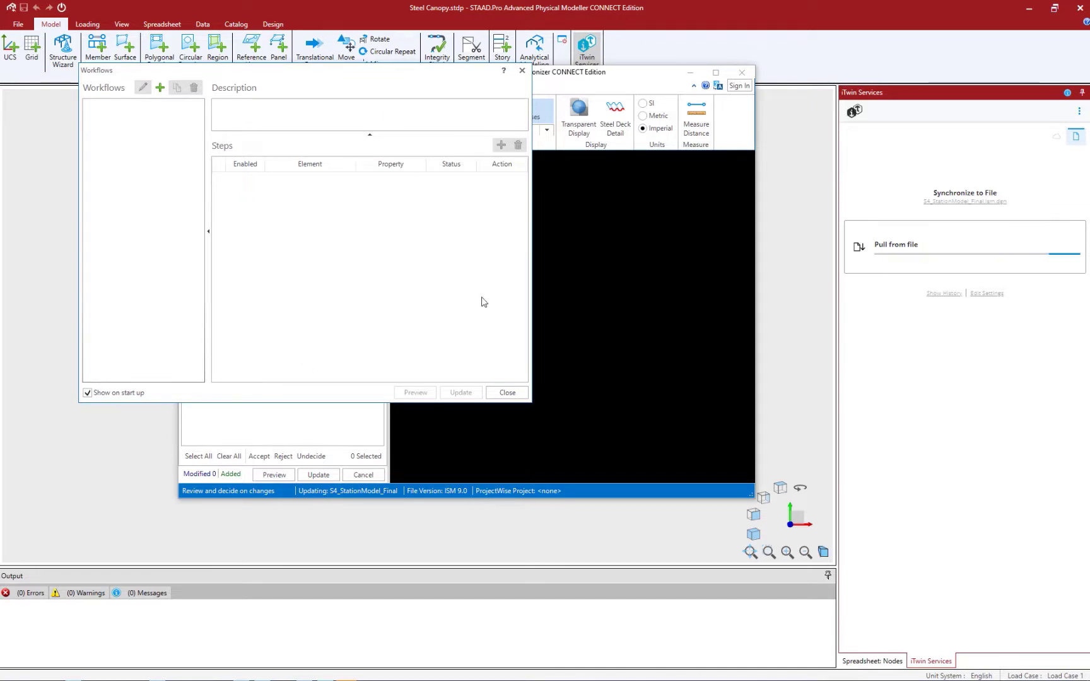
click(521, 71)
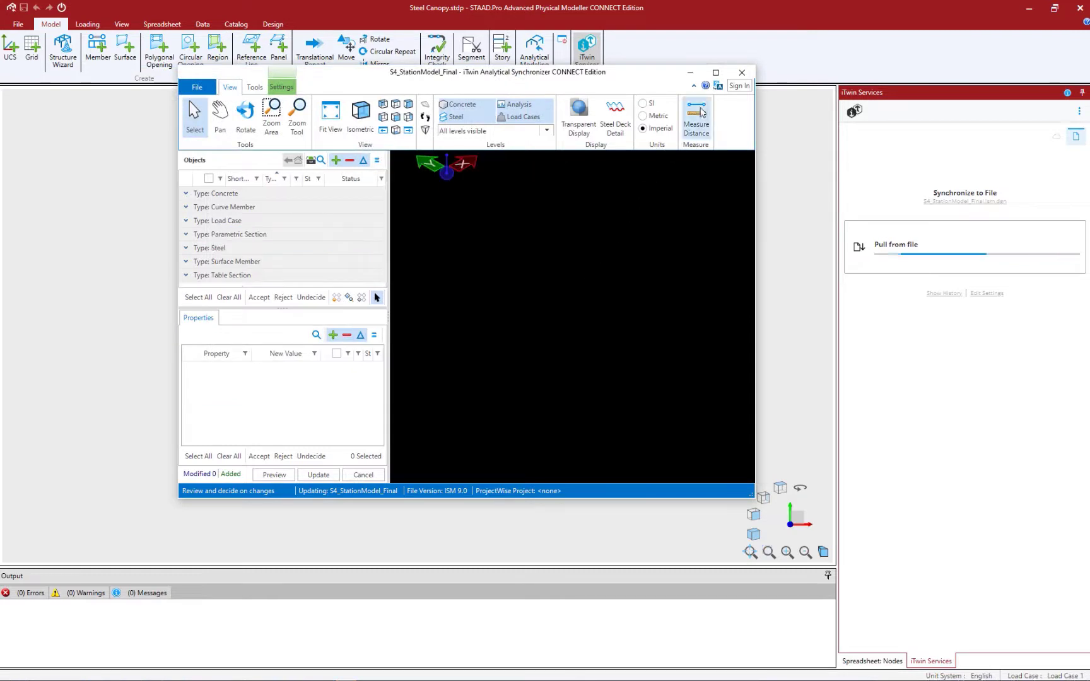
click(716, 72)
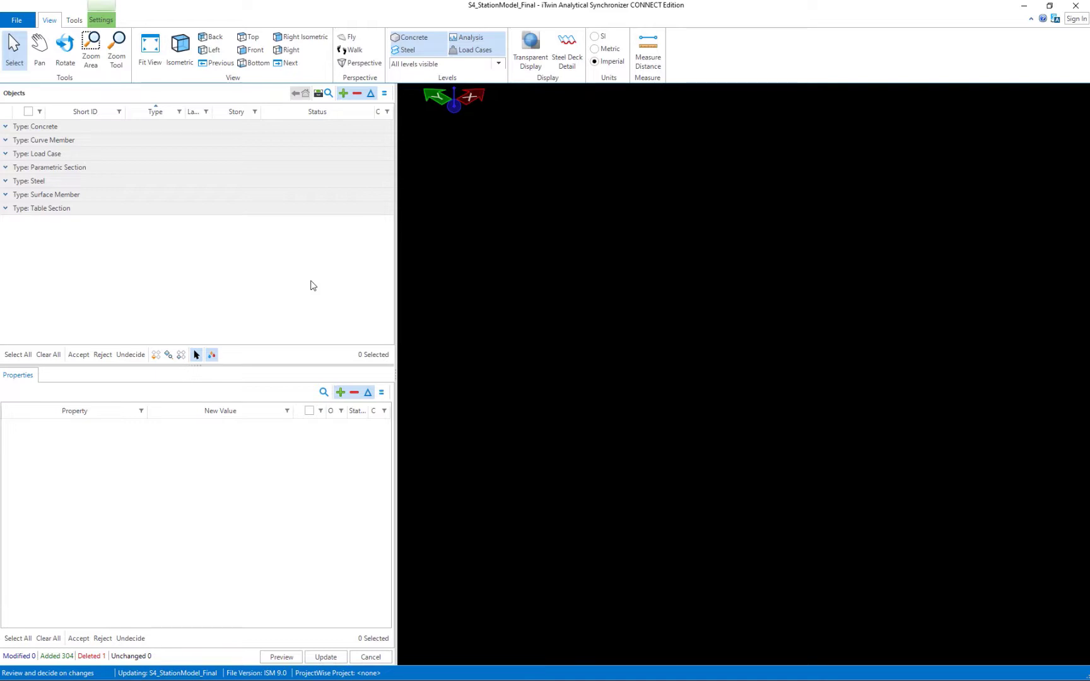
- Expand the curve members with their change status readable, accept all incoming objects and preview the model
click(5, 140)
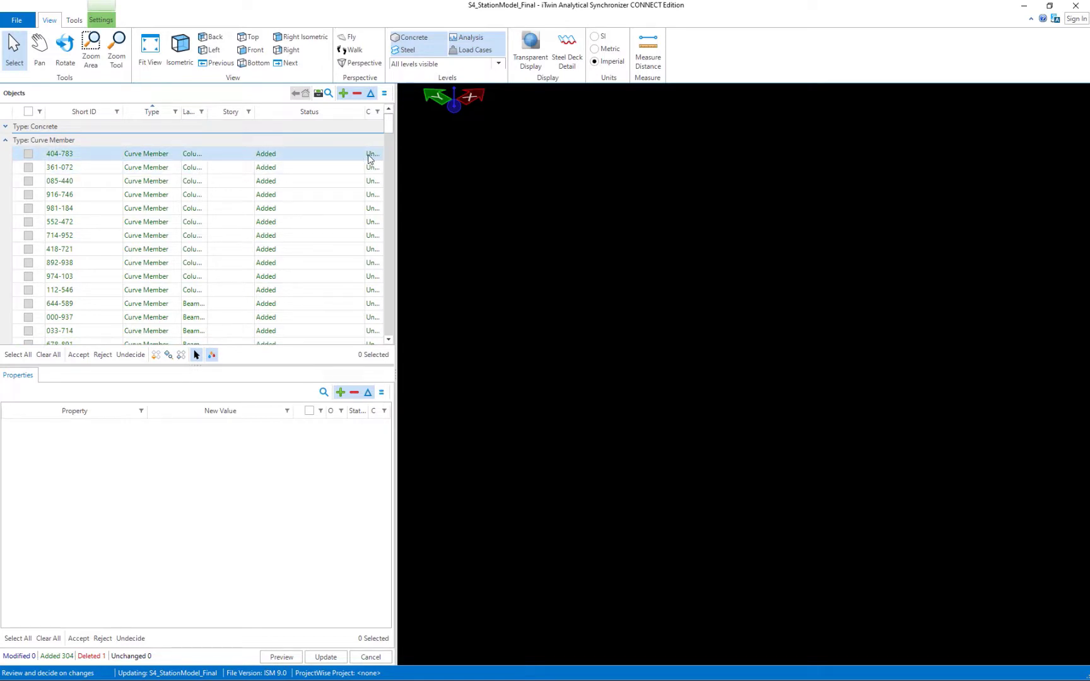
mouse_move(395, 166)
mouse_down()
mouse_move(482, 165)
mouse_move(412, 158)
mouse_up()
drag(379, 114, 337, 114)
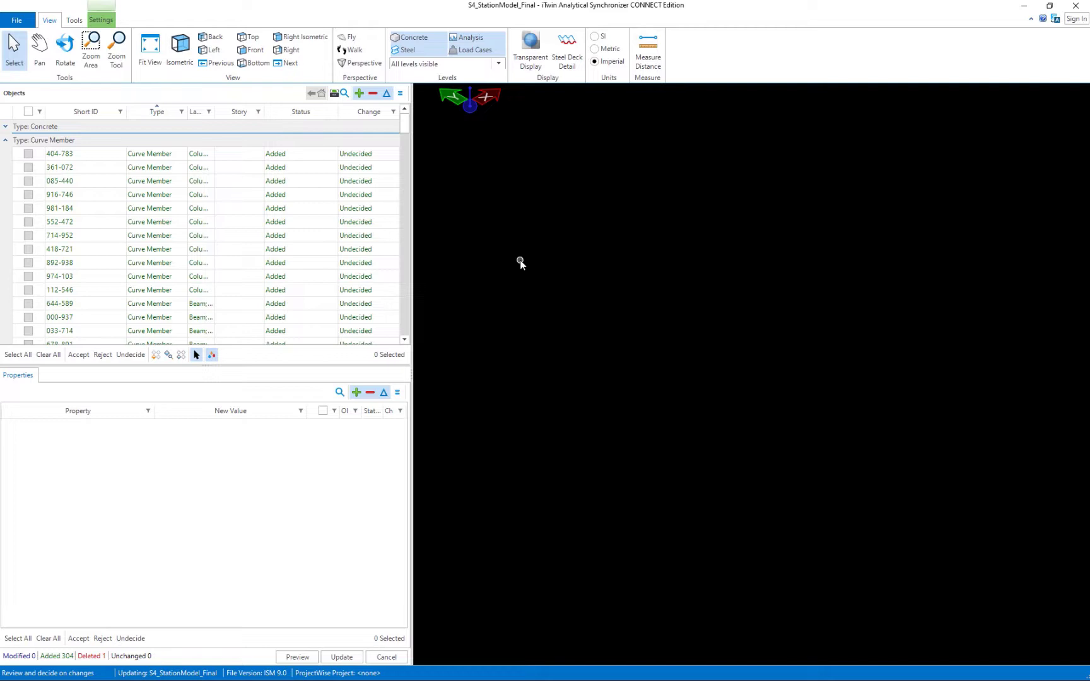
click(17, 355)
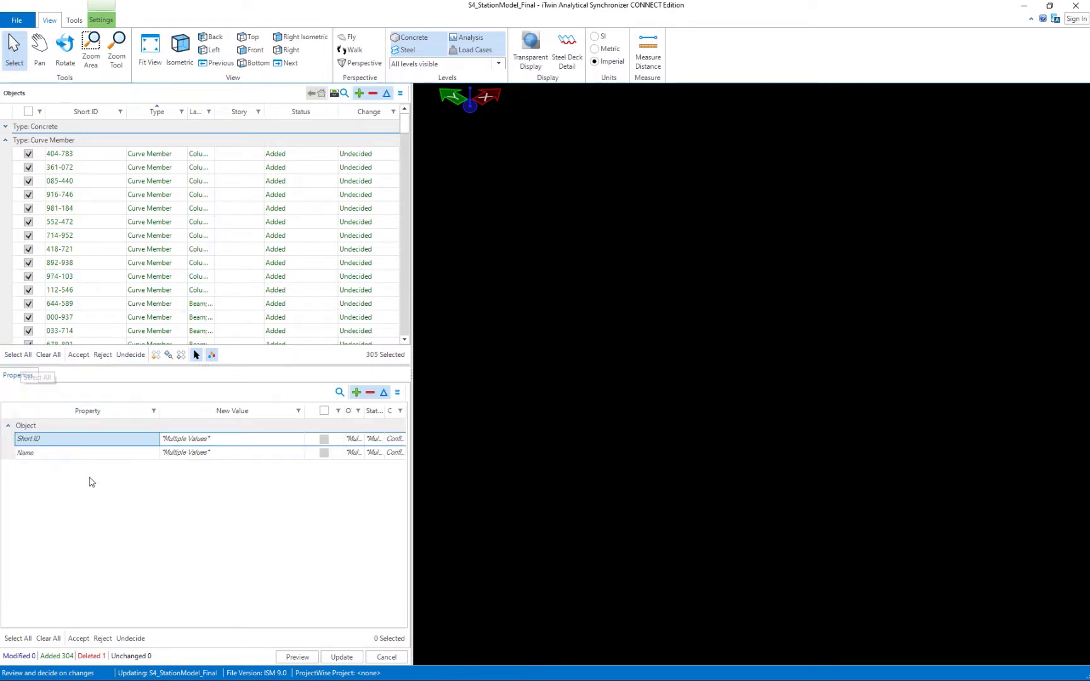
click(80, 355)
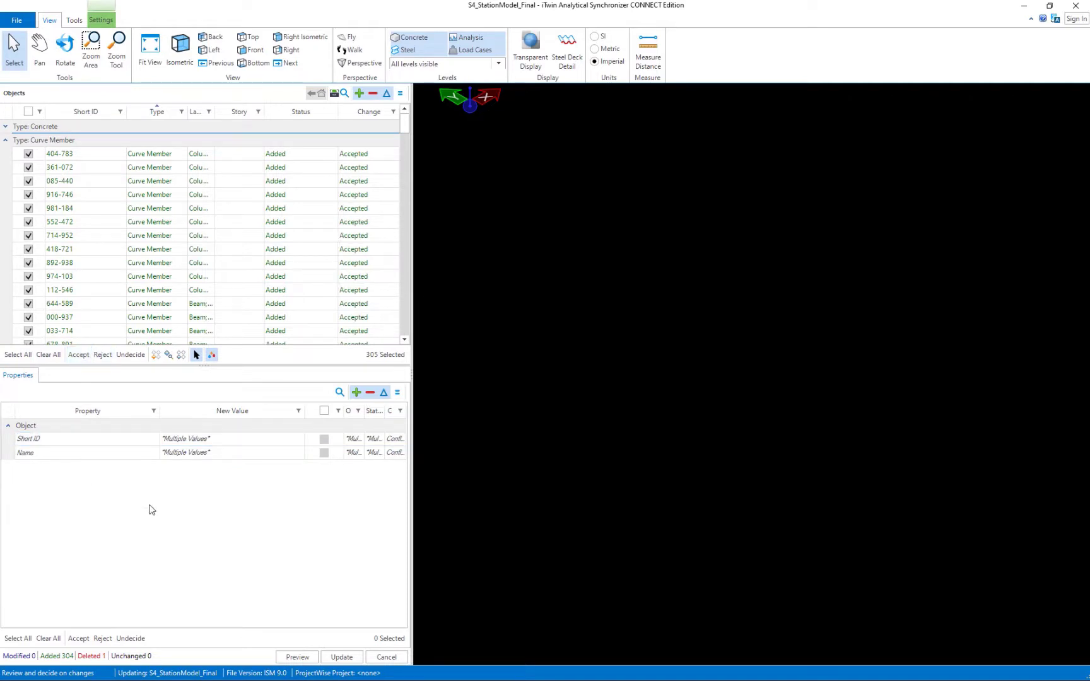
click(295, 657)
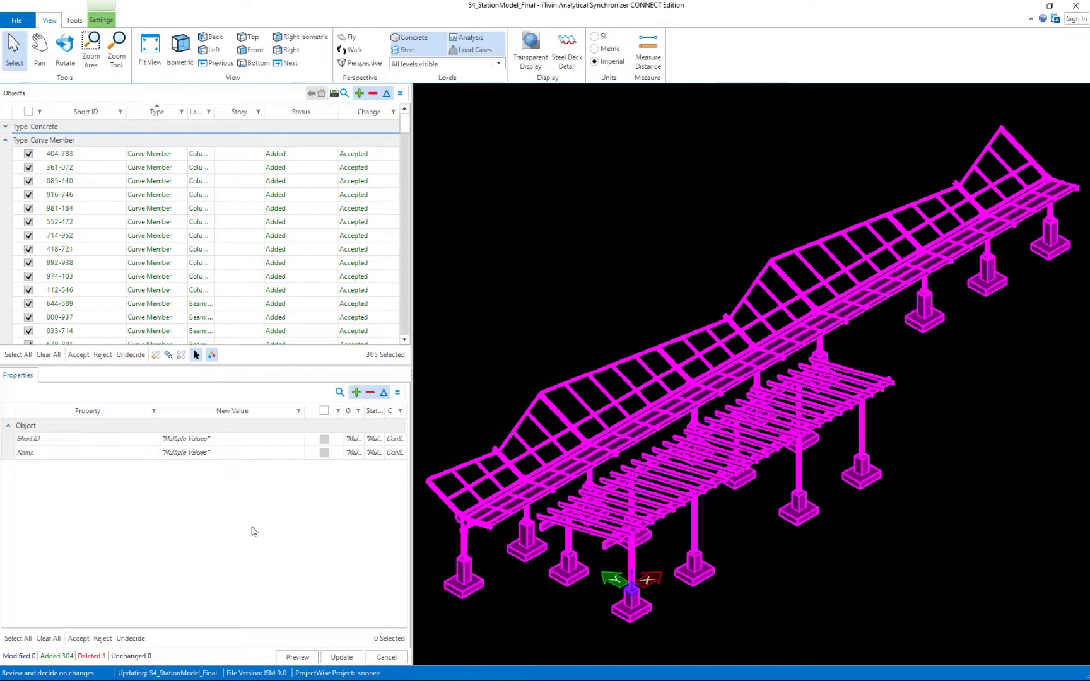
- Reject the whole single-slope canopy, including its columns and footings, and preview the remaining structure
click(213, 50)
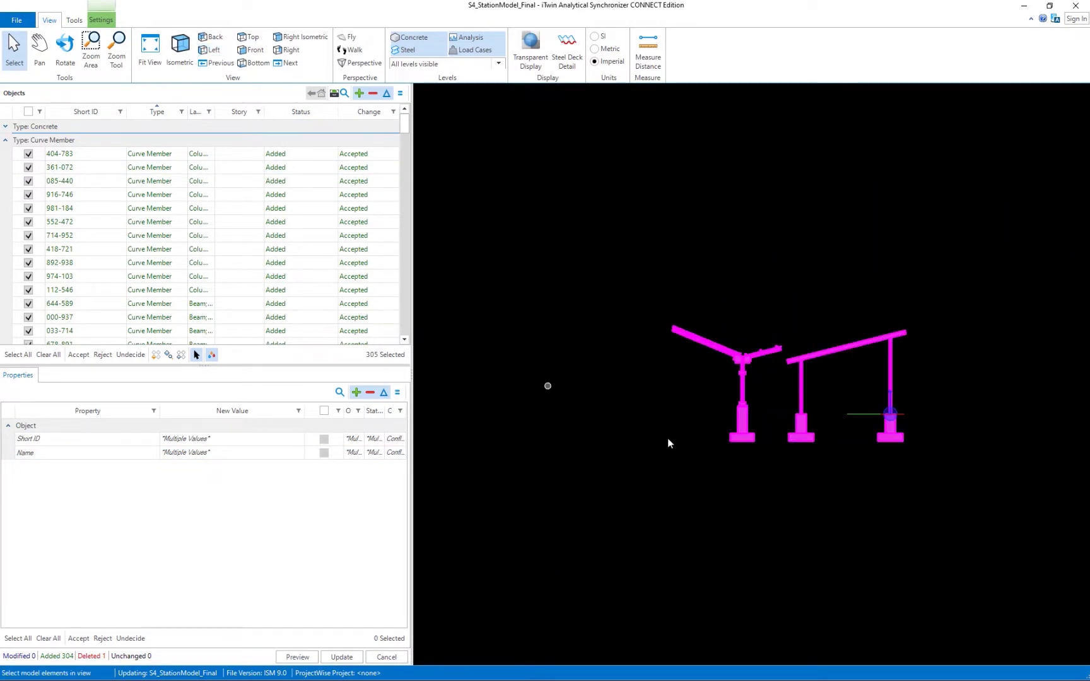
click(911, 506)
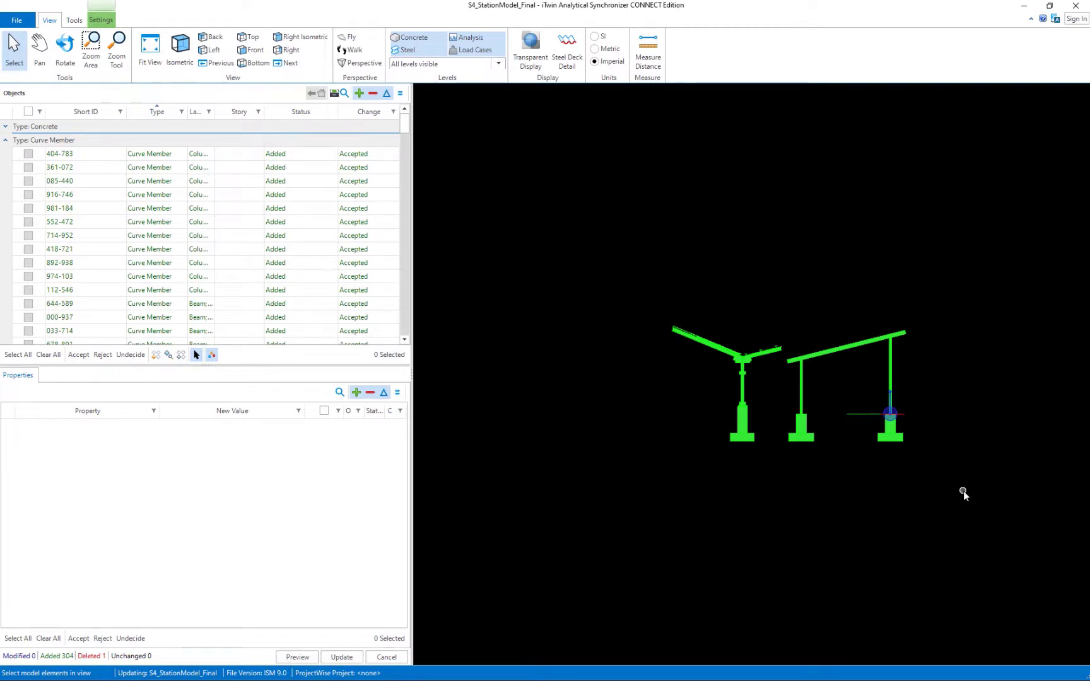
drag(964, 497, 779, 307)
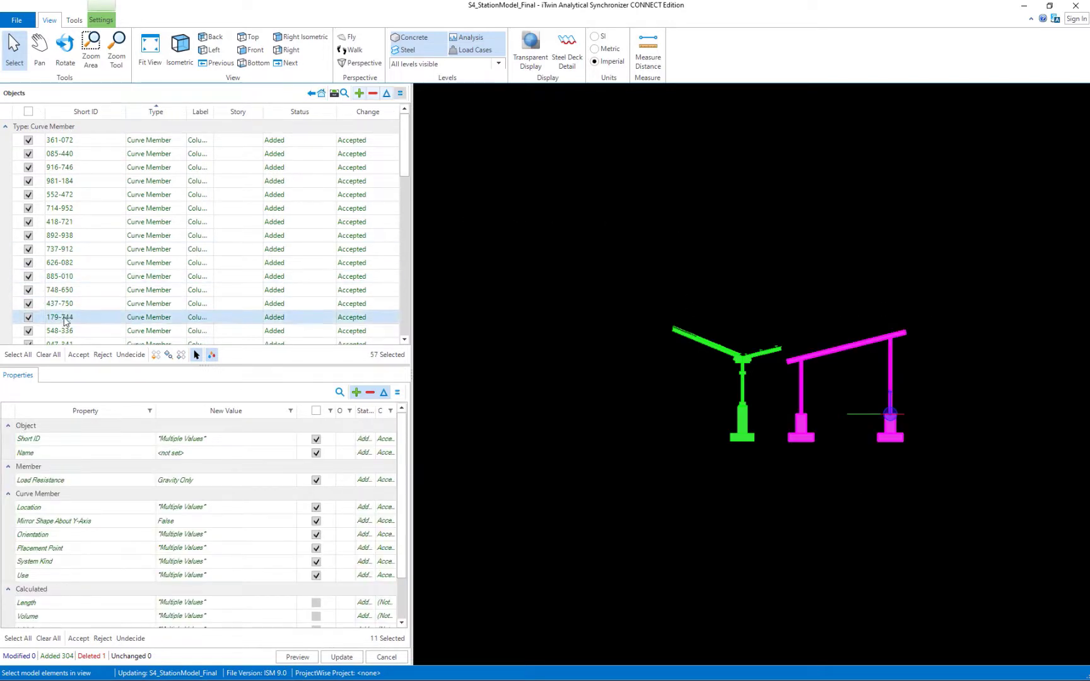
click(101, 355)
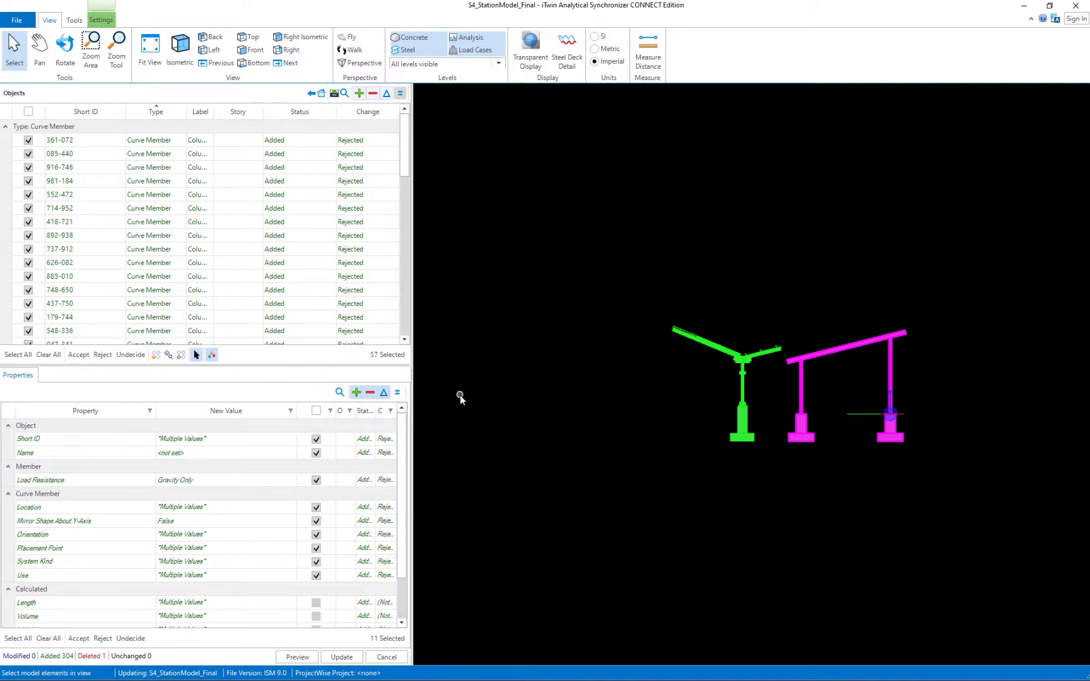
click(298, 657)
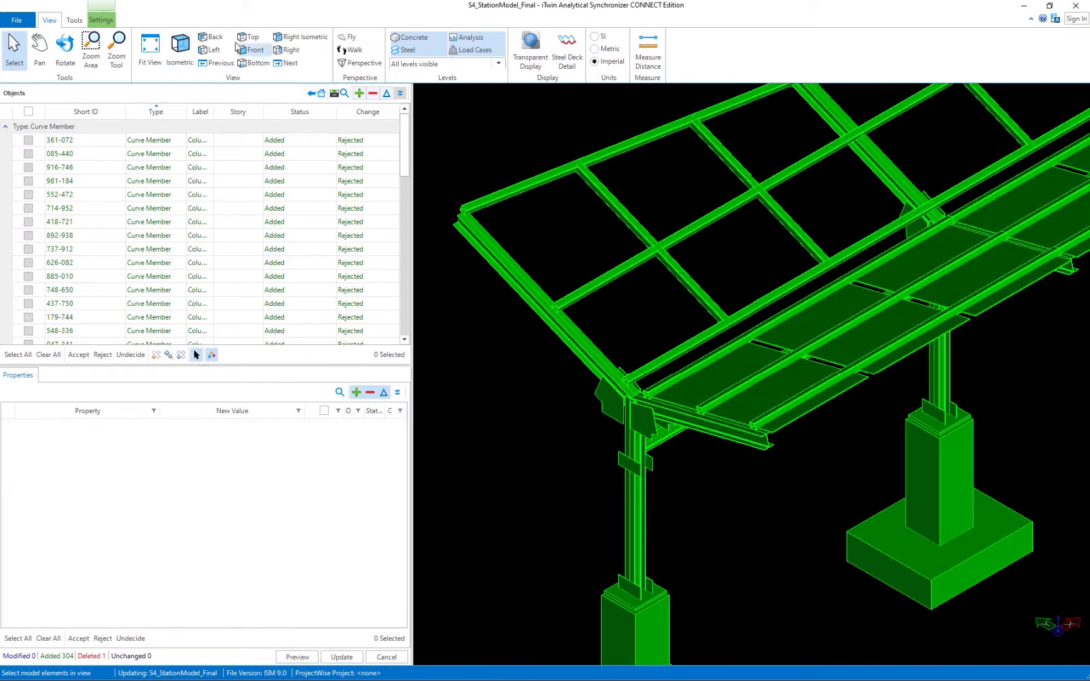
click(150, 51)
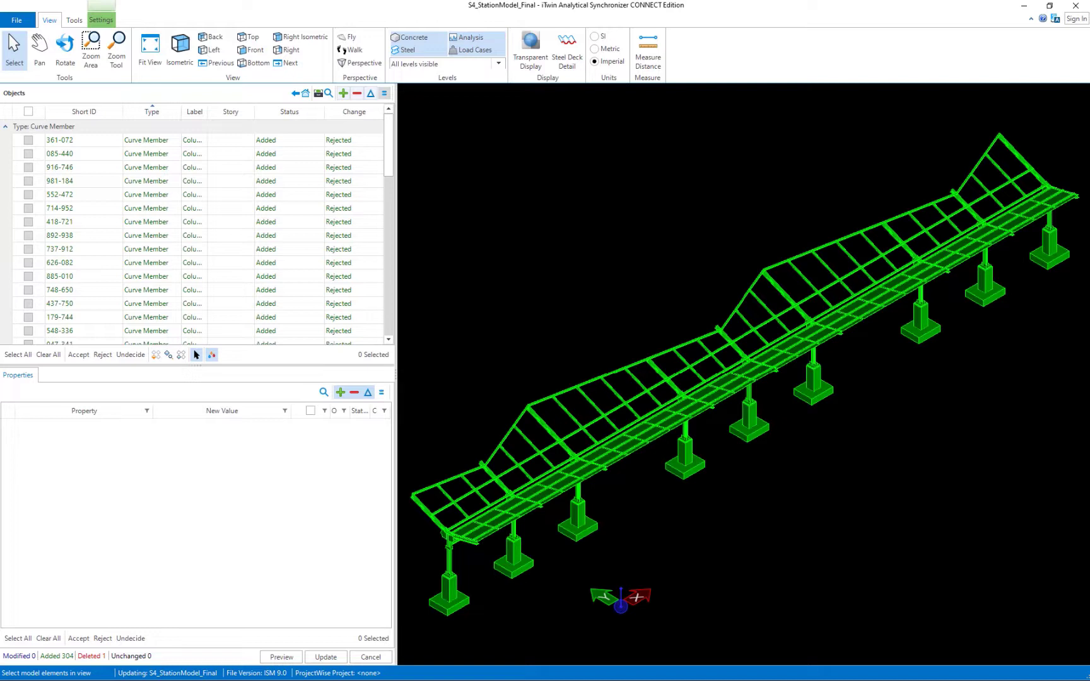
- Reject the concrete pedestals and footings beneath the Y-shaped canopy and preview the steel-only structure
click(213, 50)
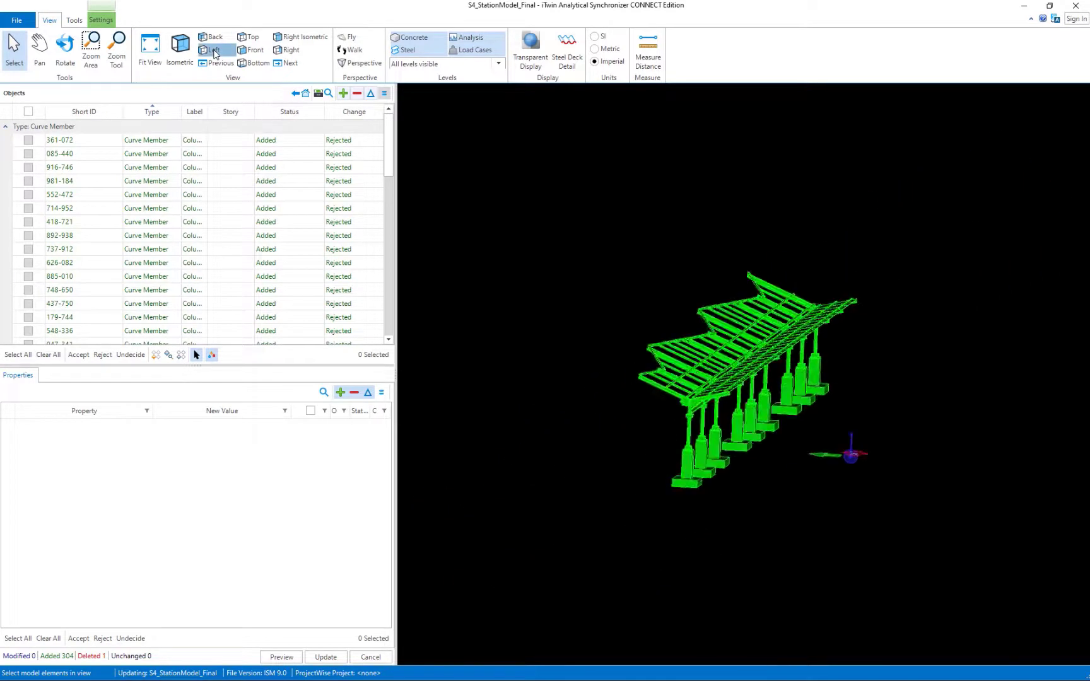
drag(833, 510, 659, 410)
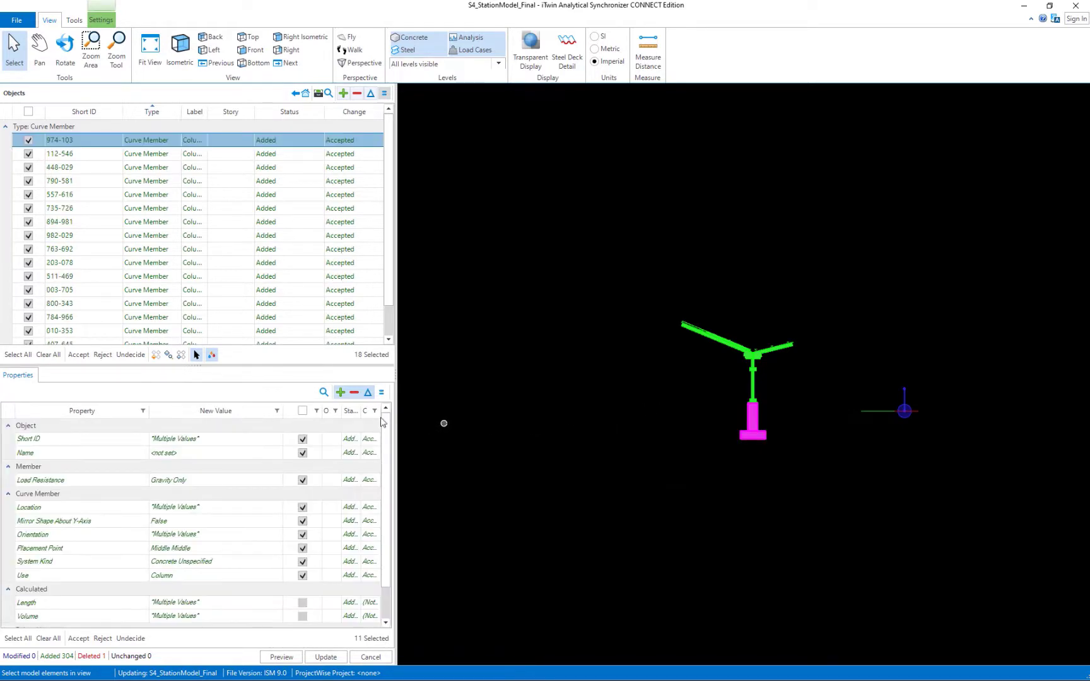
click(102, 356)
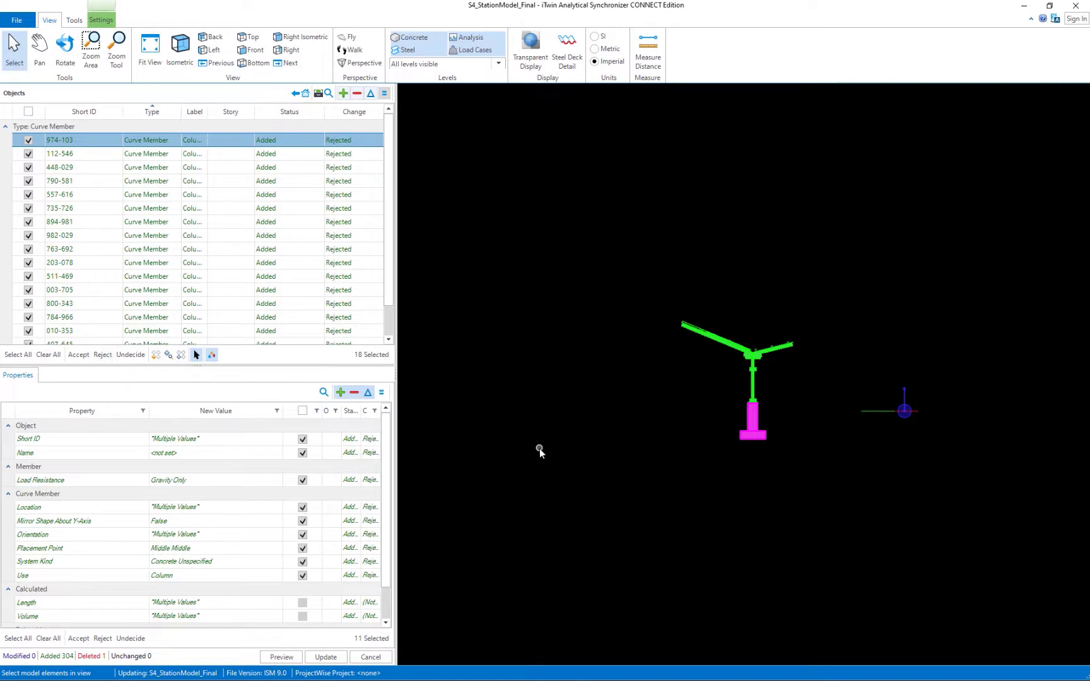
click(277, 657)
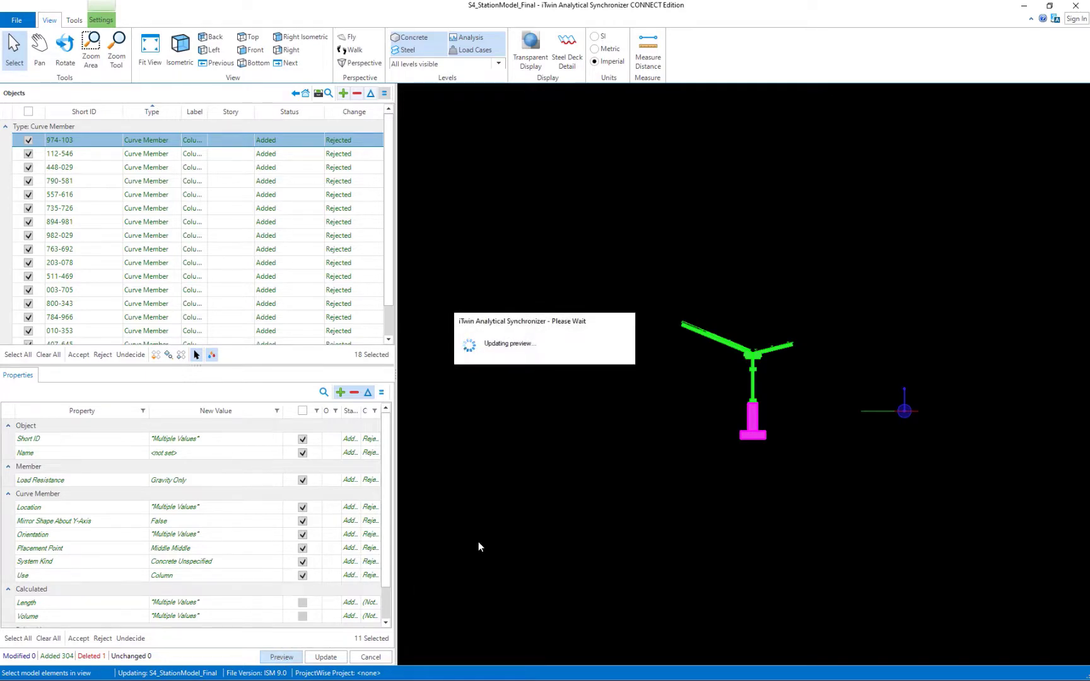
click(179, 54)
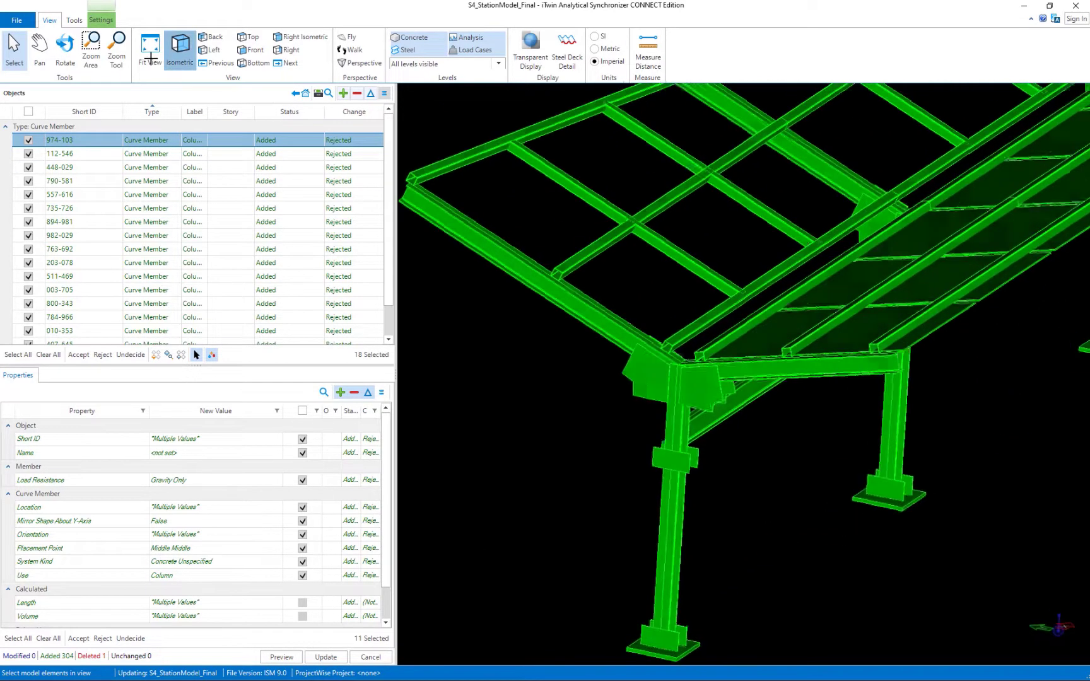
click(151, 56)
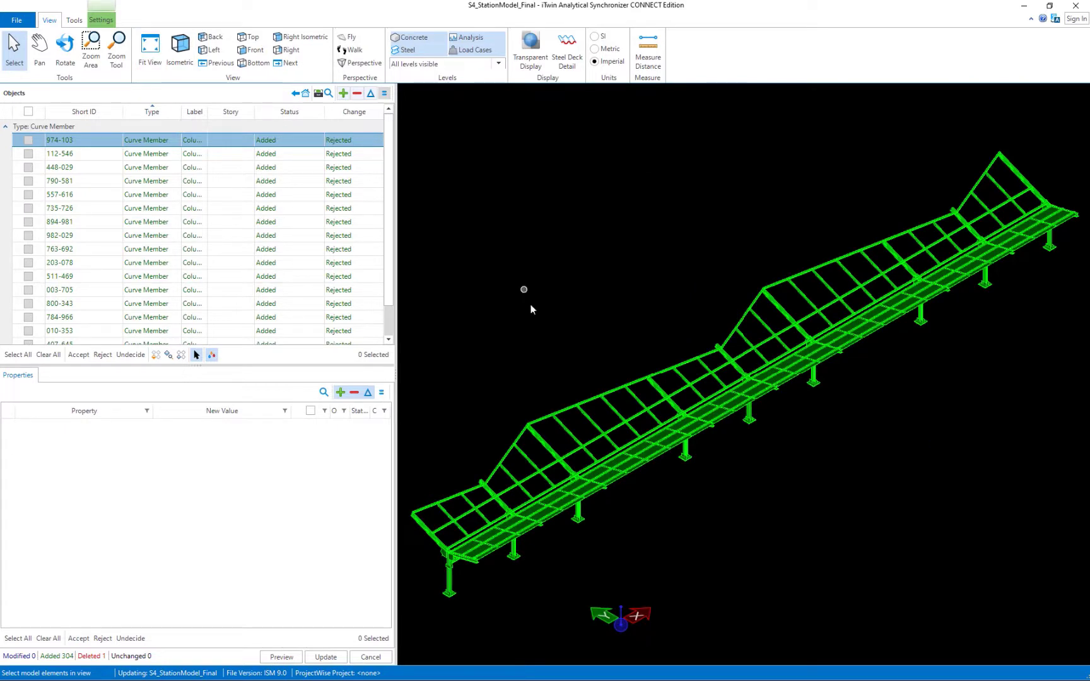
scroll(477, 559, up, 8)
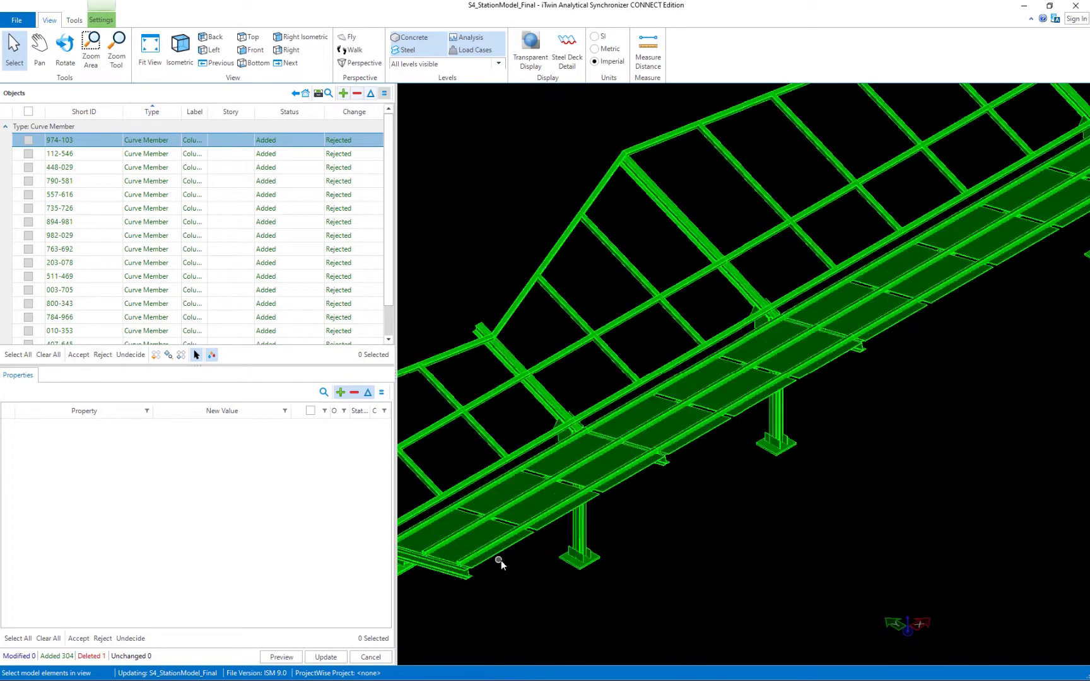
- Inspect a roof deck panel, a beam connection plate and the column base plate at one column of the Y-shaped canopy
middle_drag(696, 454, 758, 450)
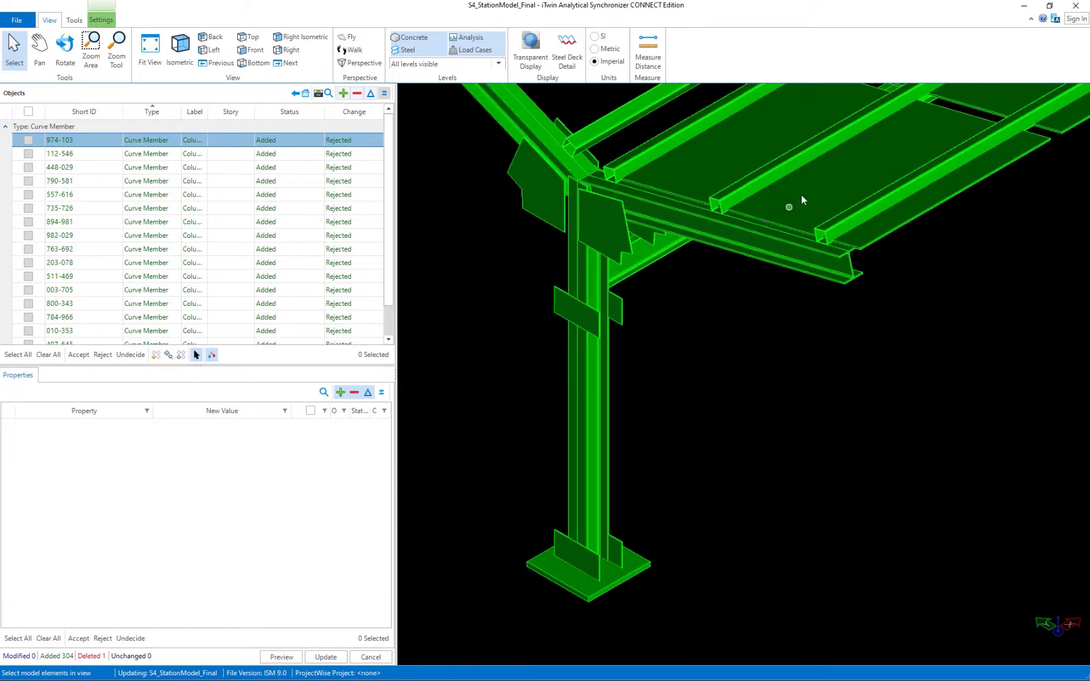
click(902, 222)
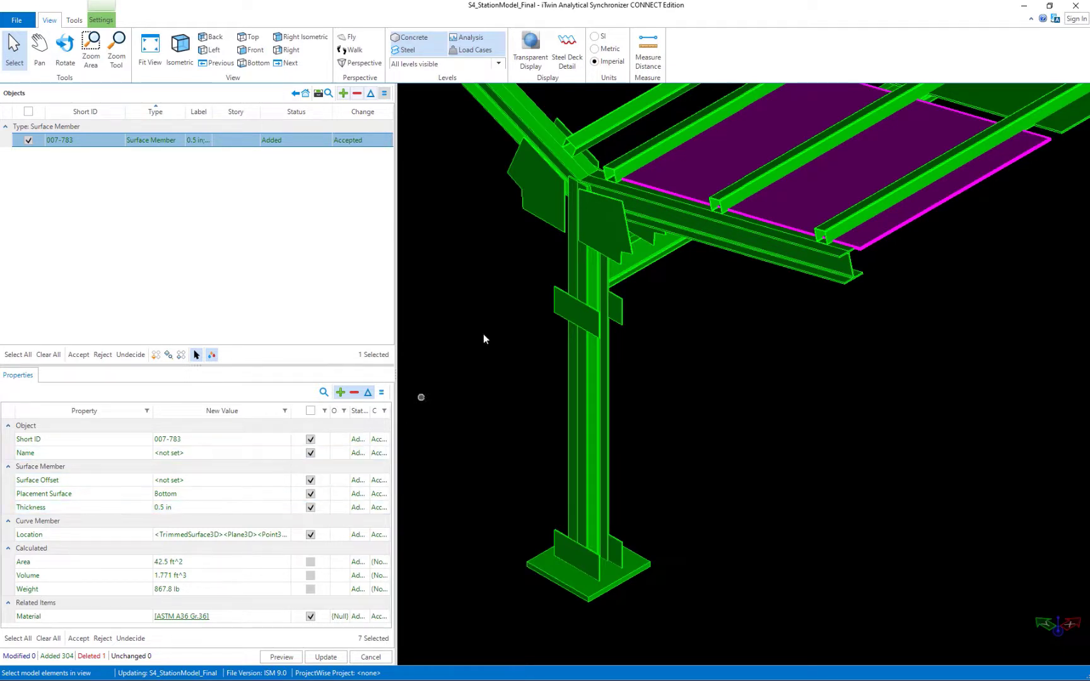
click(628, 245)
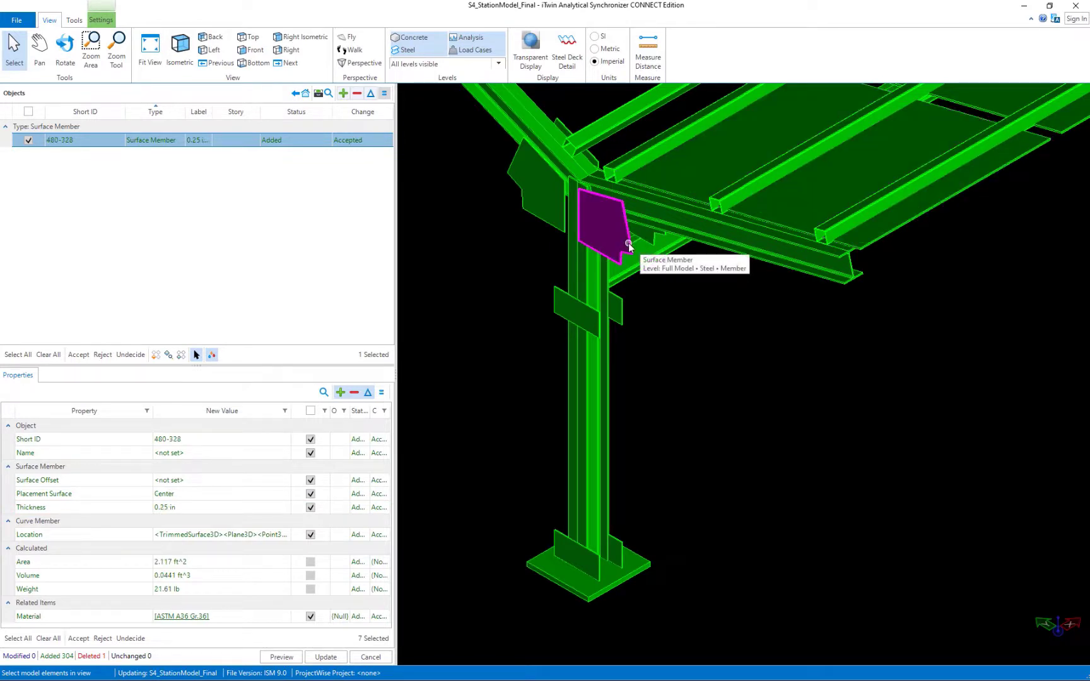
click(561, 298)
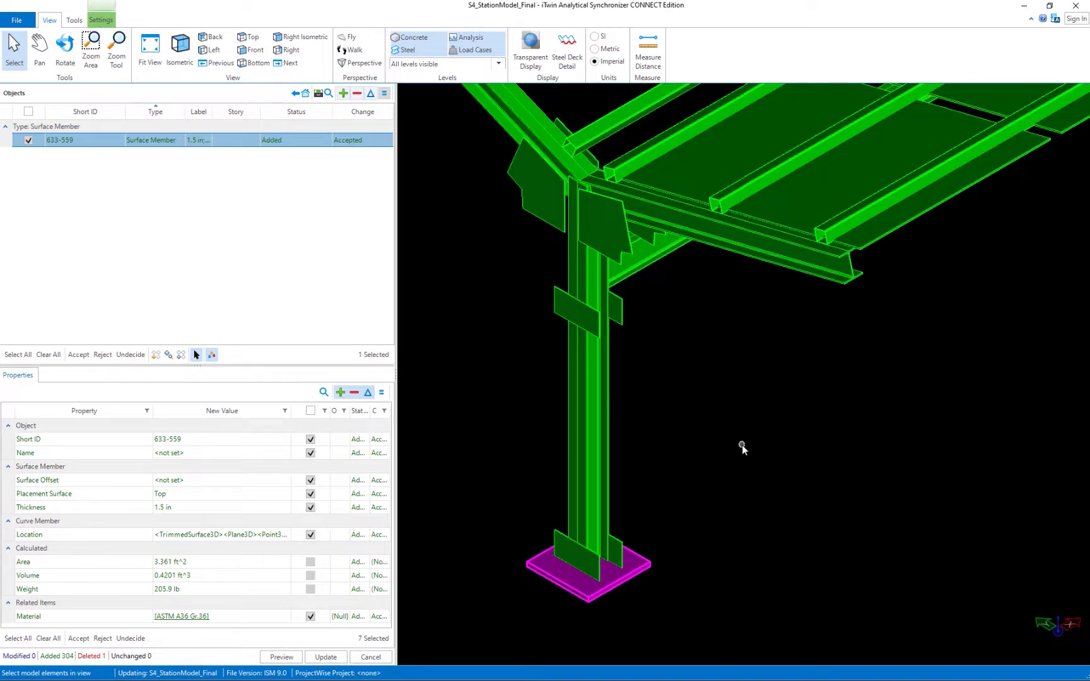
click(742, 445)
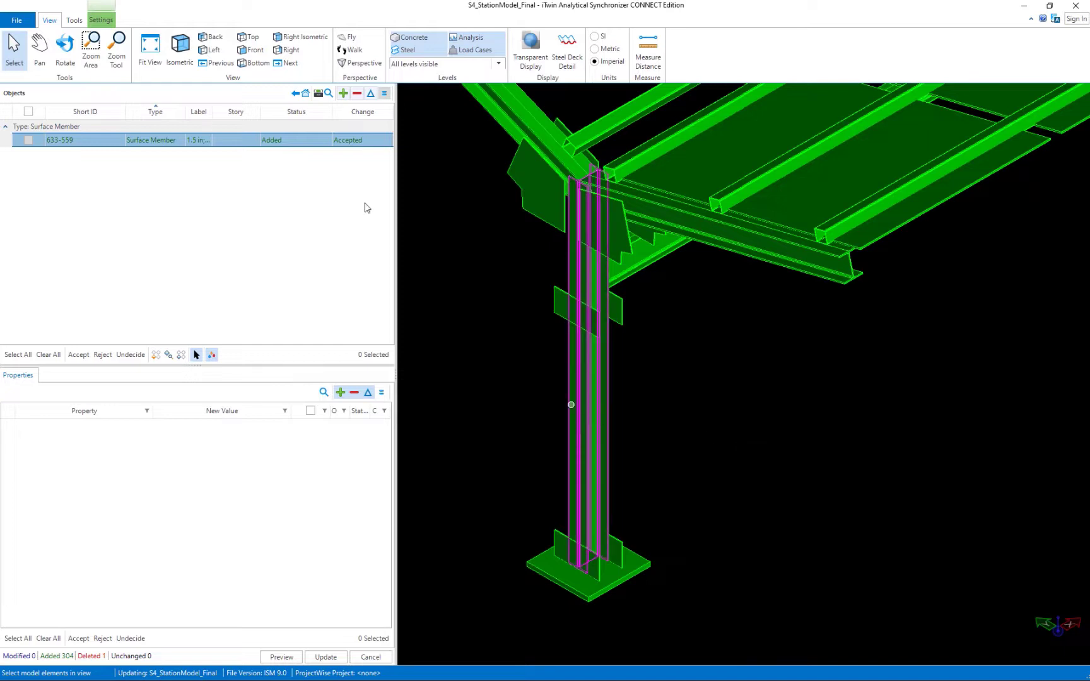
- Return to the full object list with the whole model in view and filter the object type to Surface Member only
click(306, 94)
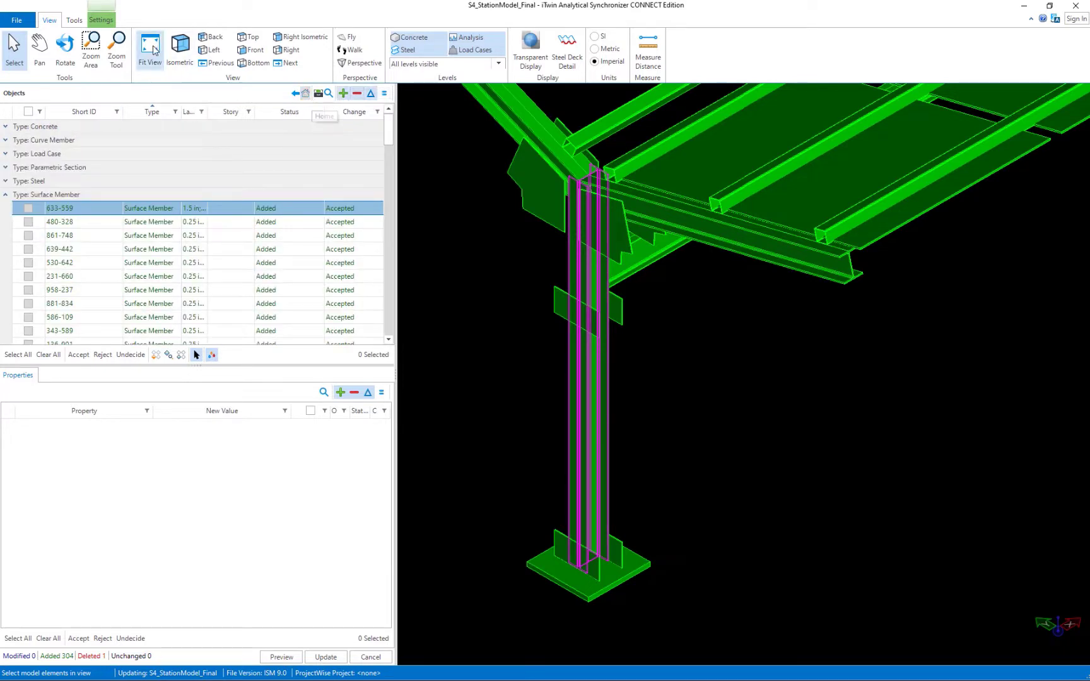
click(150, 48)
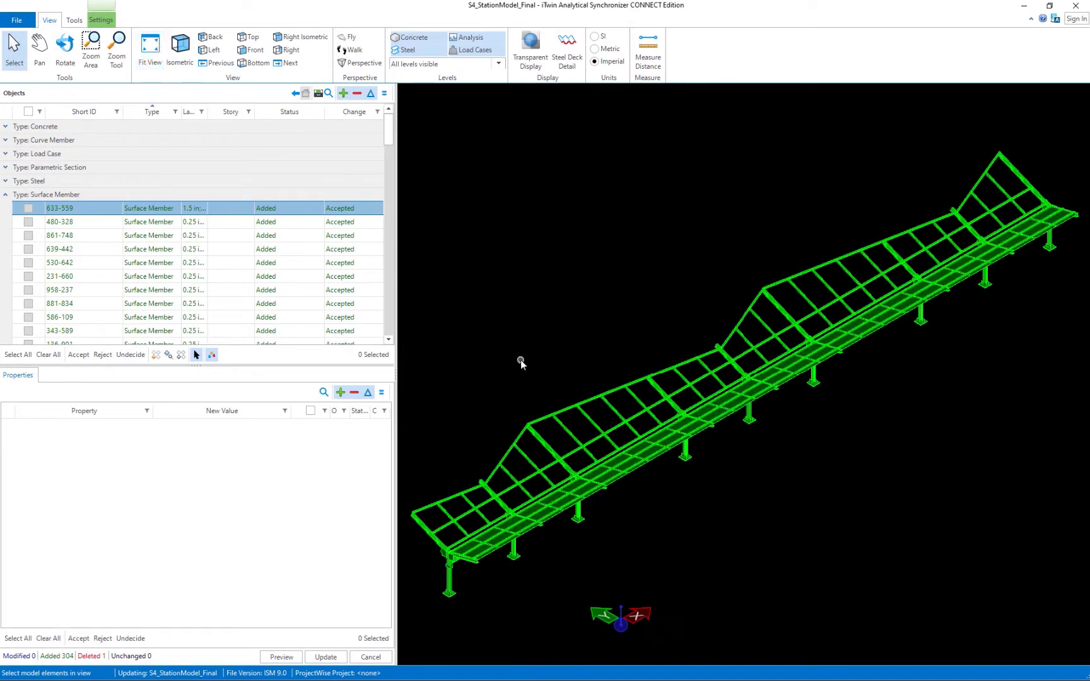
click(7, 197)
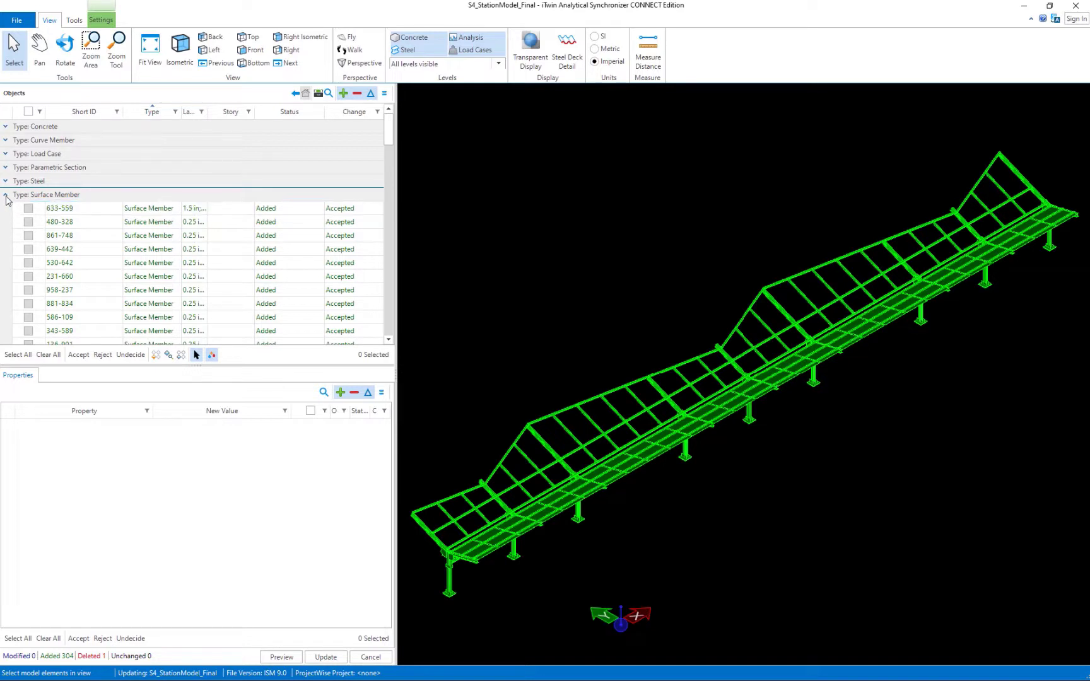
click(7, 198)
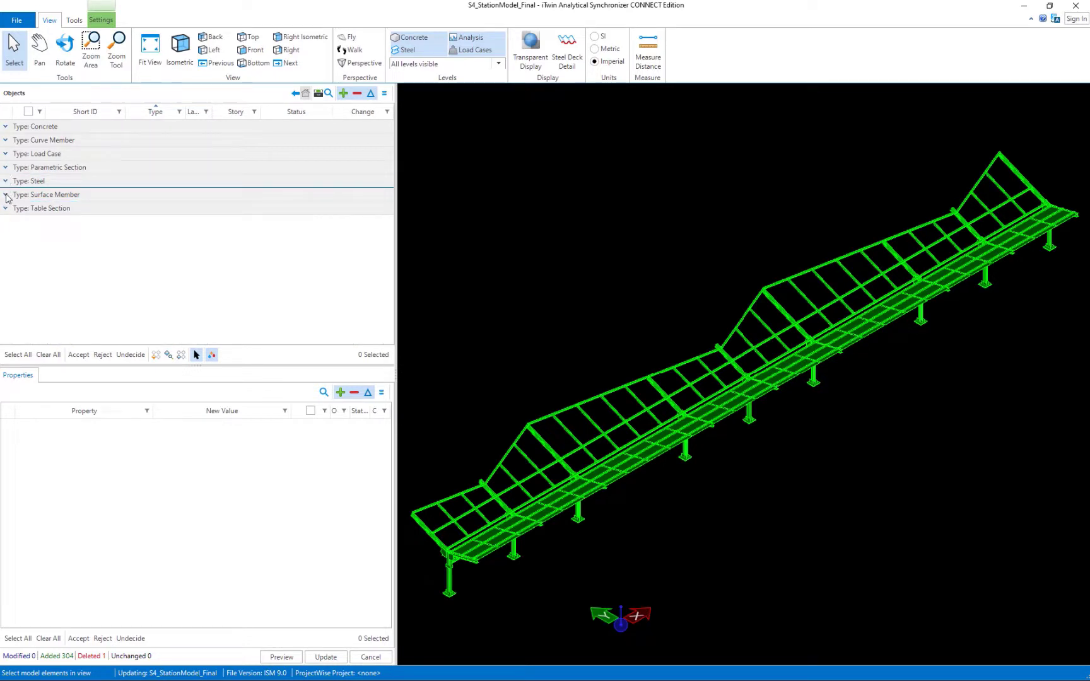
click(6, 198)
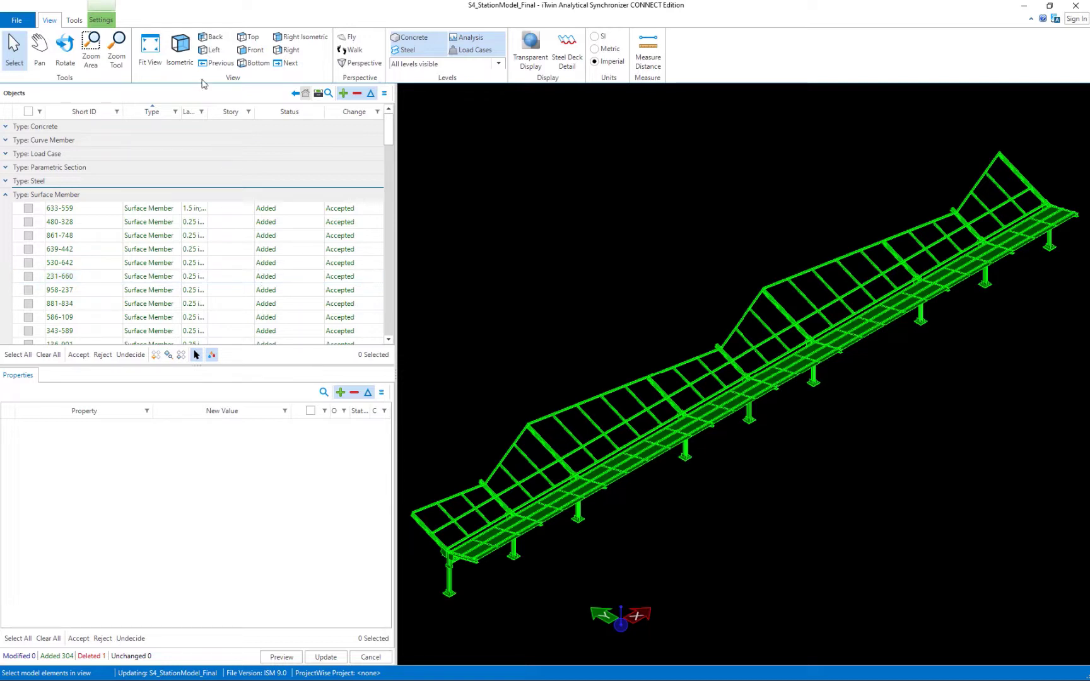
click(175, 112)
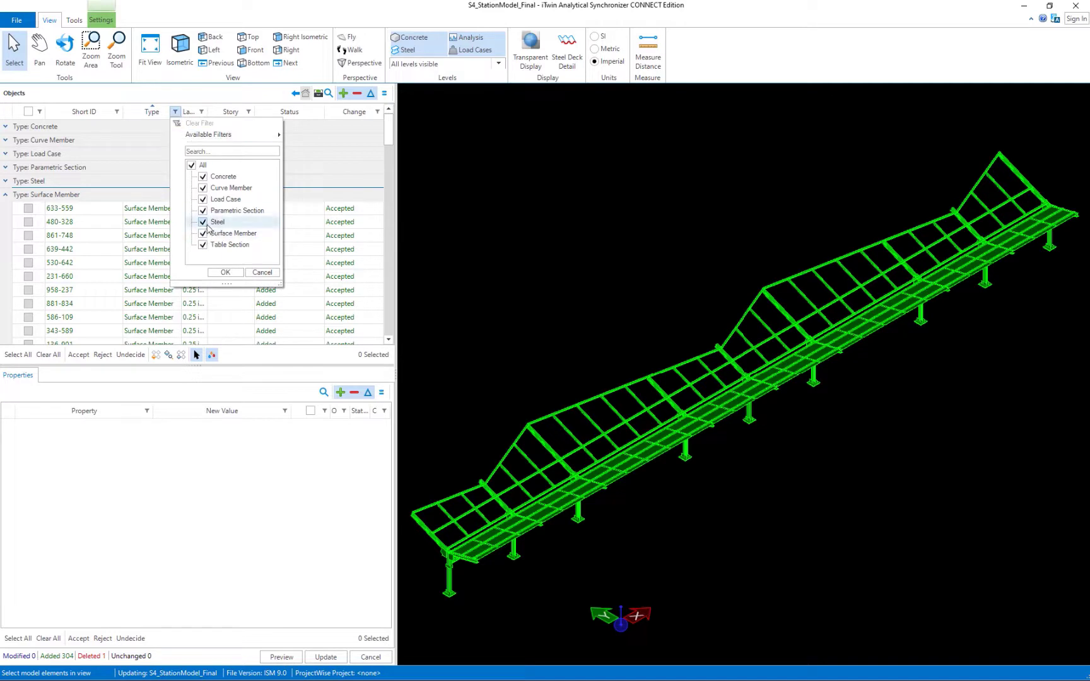
click(191, 165)
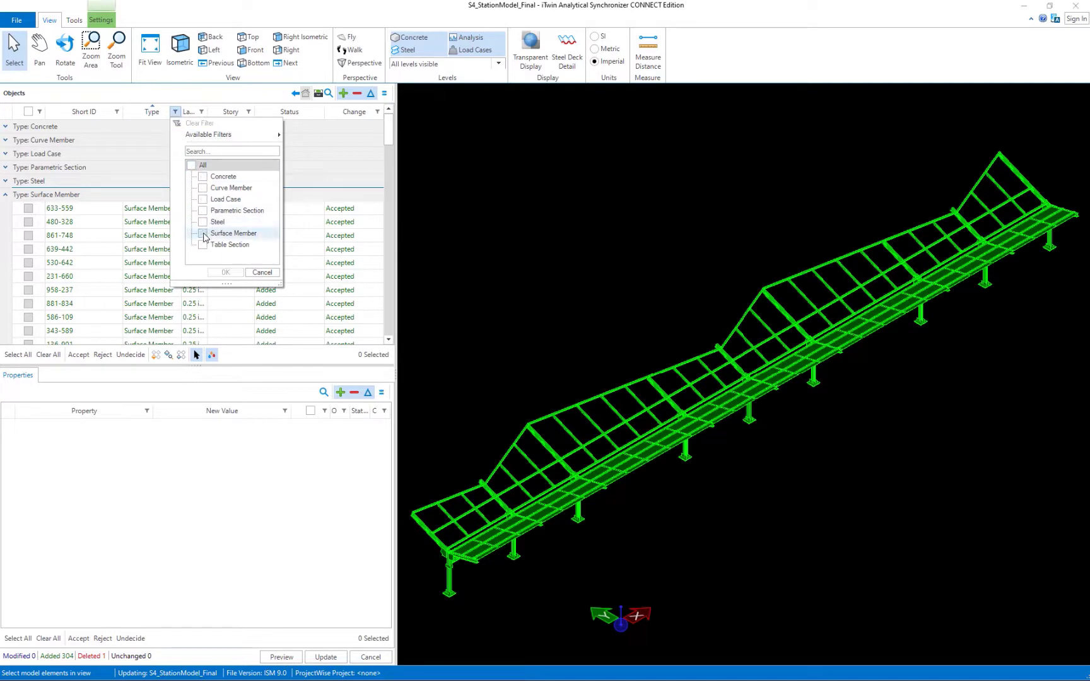
click(202, 233)
click(224, 274)
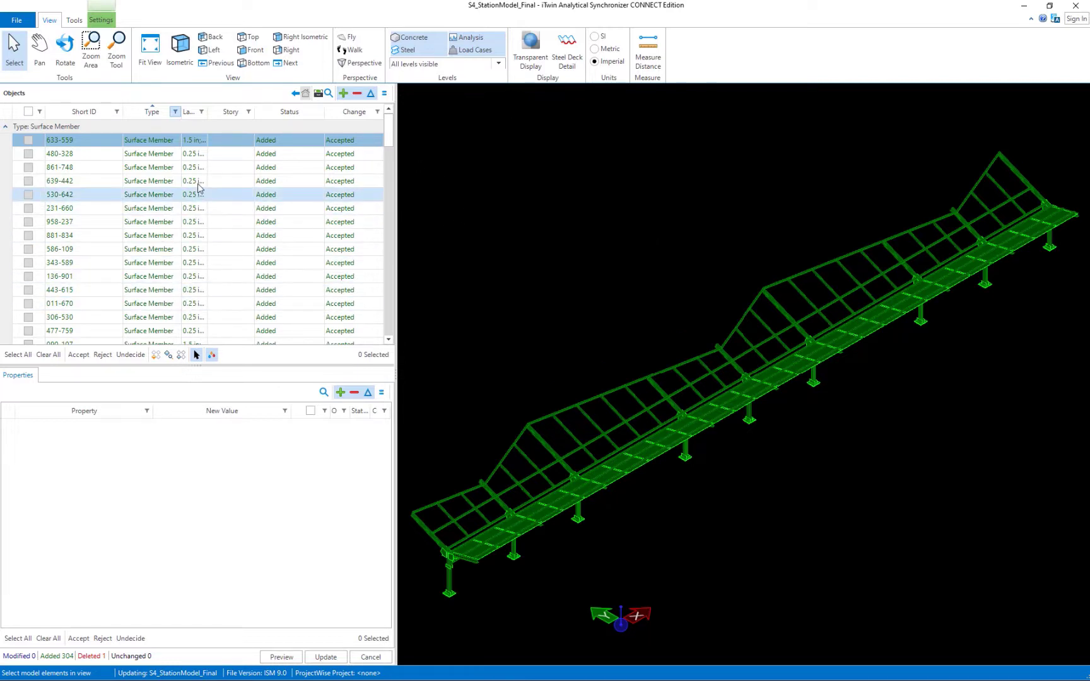
- Reject all 0.25 in and 1.5 in surface plates, filtering out the 0.5 in roof panels, and preview the result
click(202, 114)
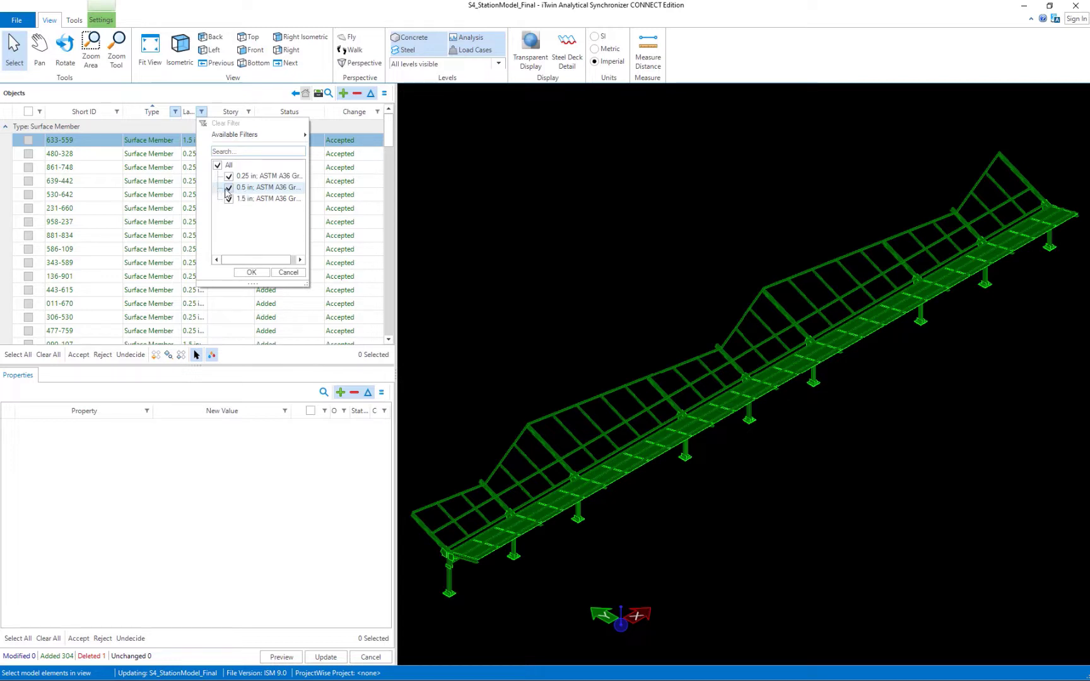
click(228, 188)
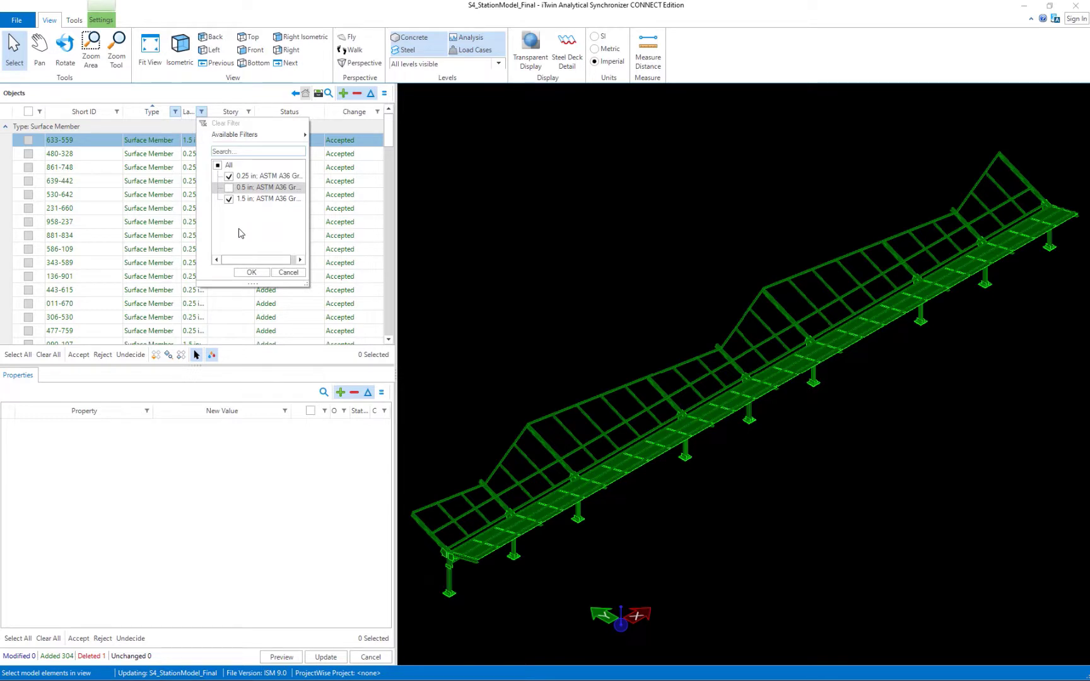
click(253, 272)
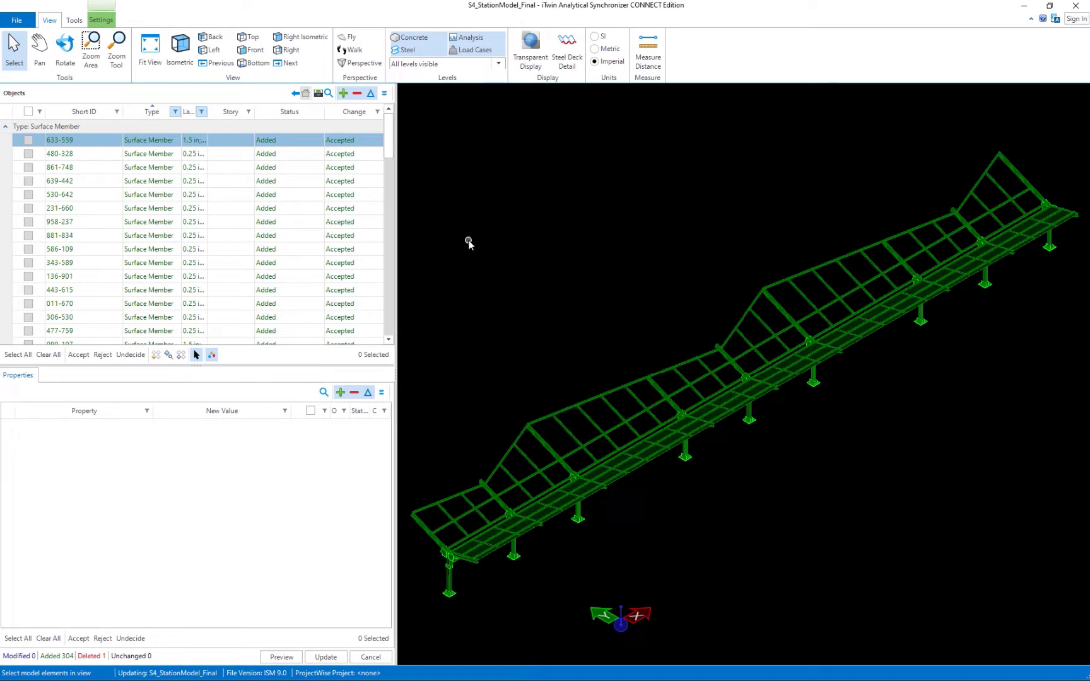
click(15, 355)
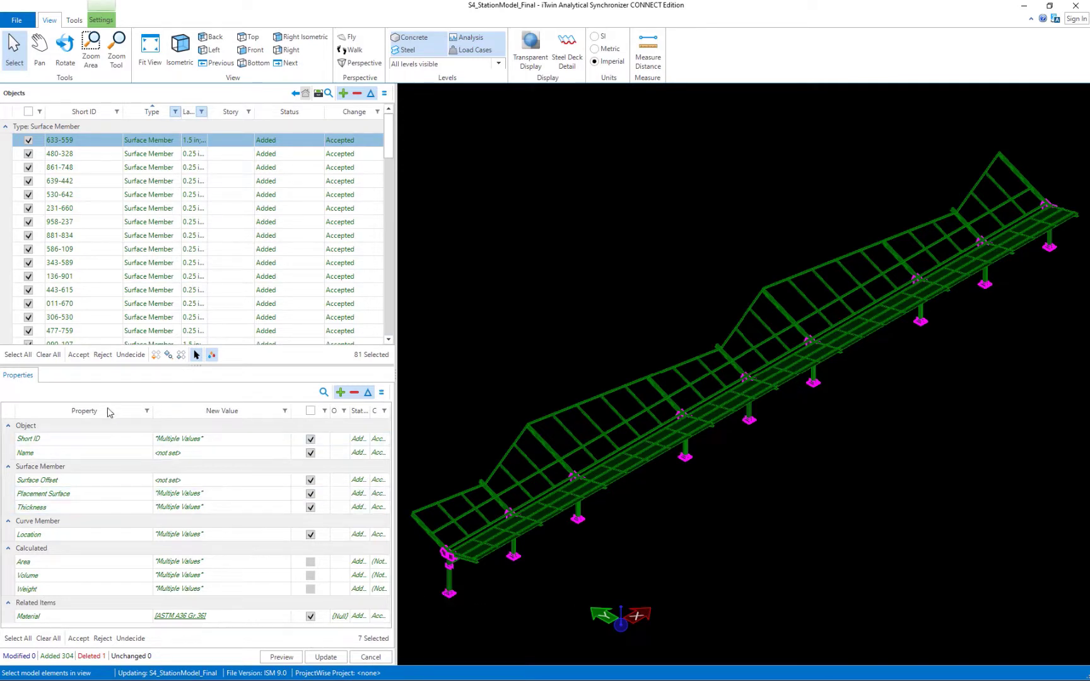
click(100, 357)
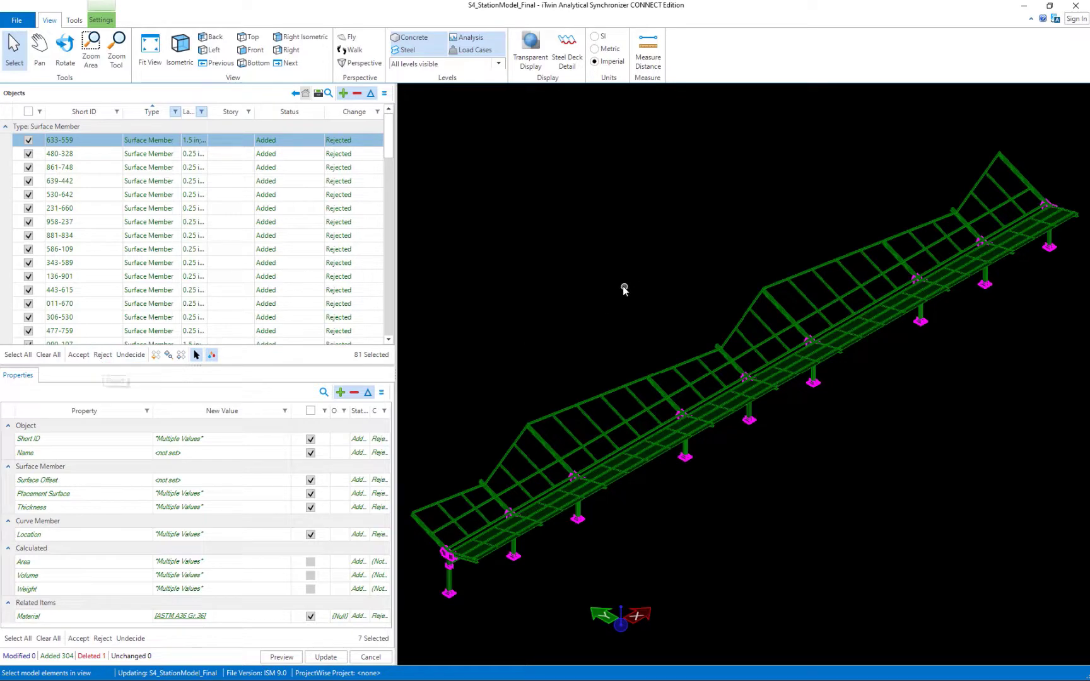
click(280, 658)
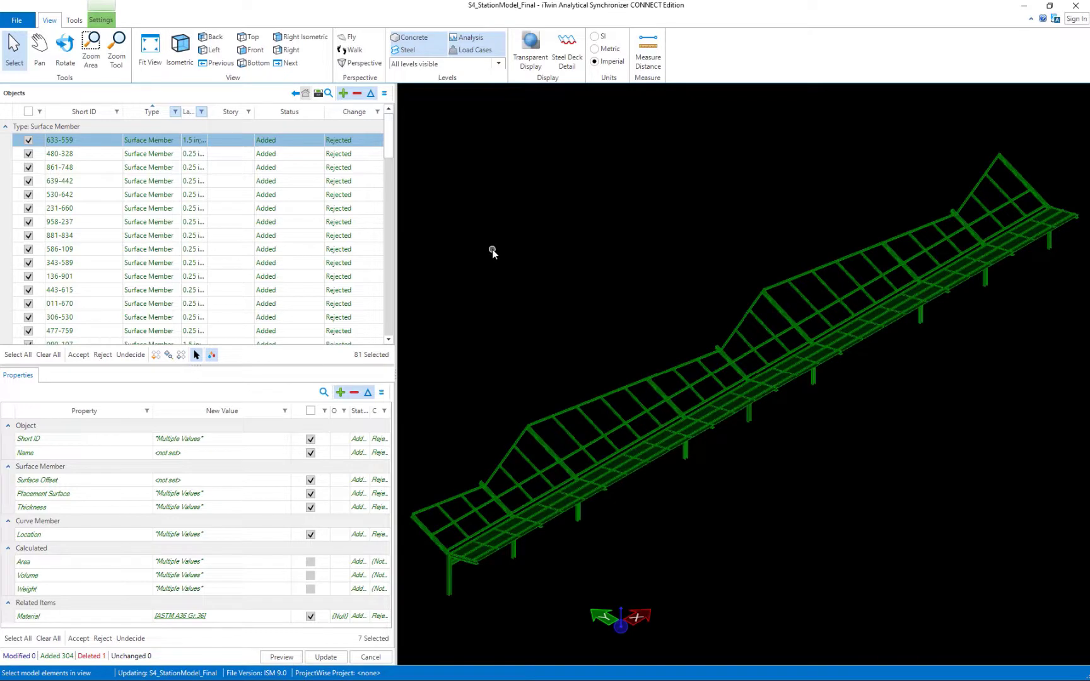
- Clear the object type filter and update the STAAD.Pro physical model with the accepted changes
click(60, 236)
click(175, 111)
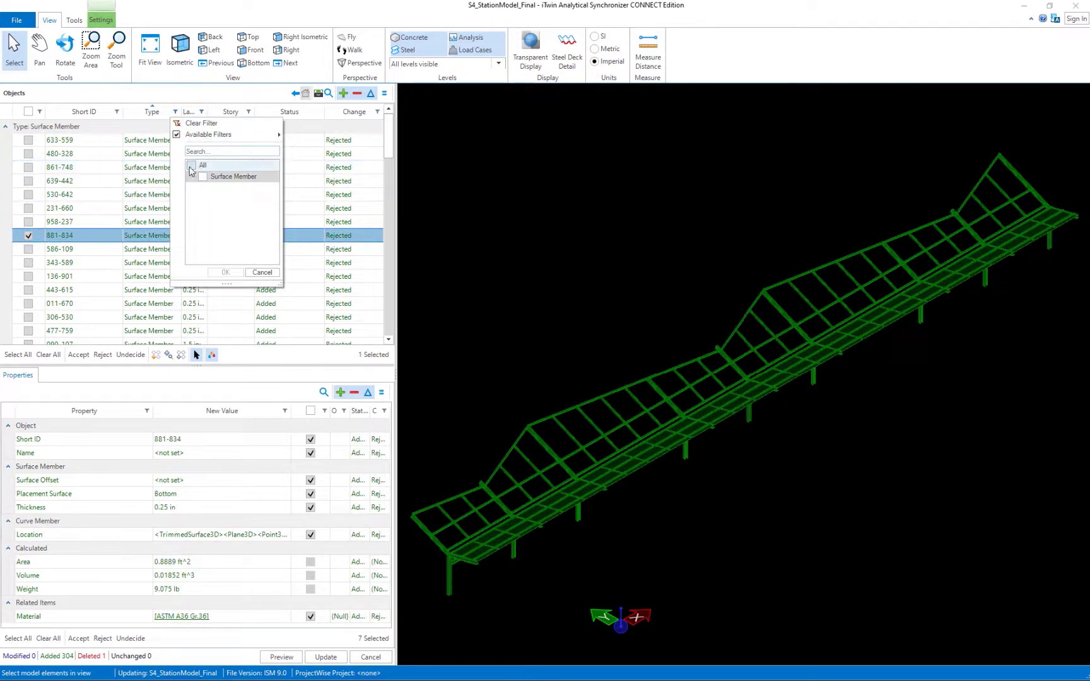
click(193, 123)
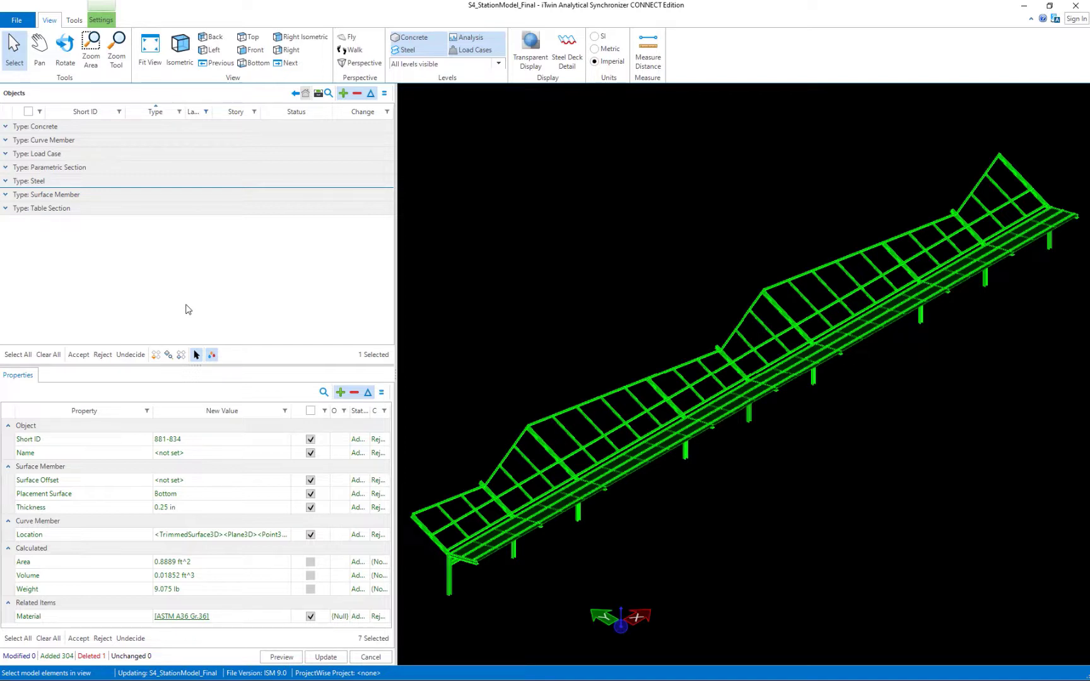
click(316, 659)
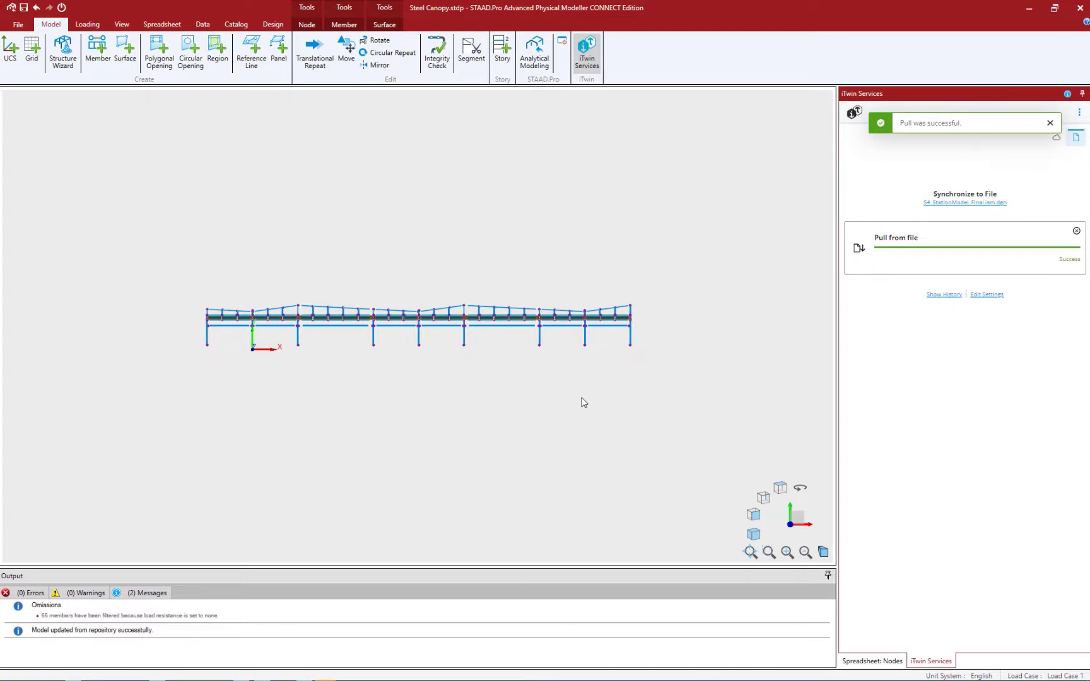
- Examine the pulled steel canopy in an isometric view with the Nodes spreadsheet displayed and the node selection cleared
click(753, 534)
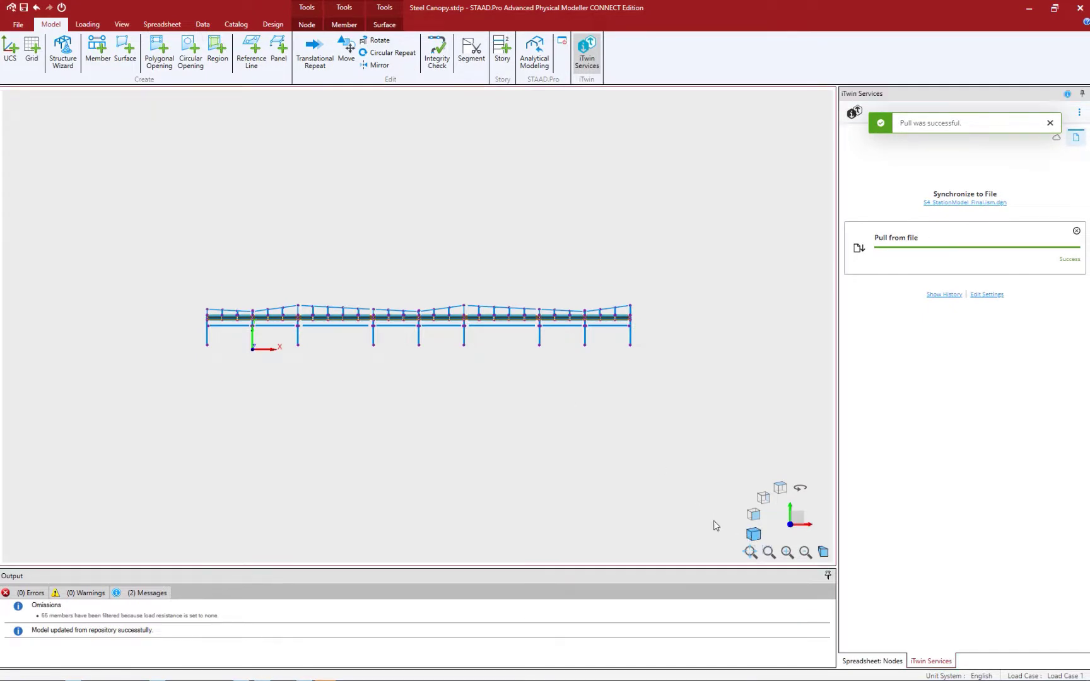
middle_drag(714, 525, 633, 460)
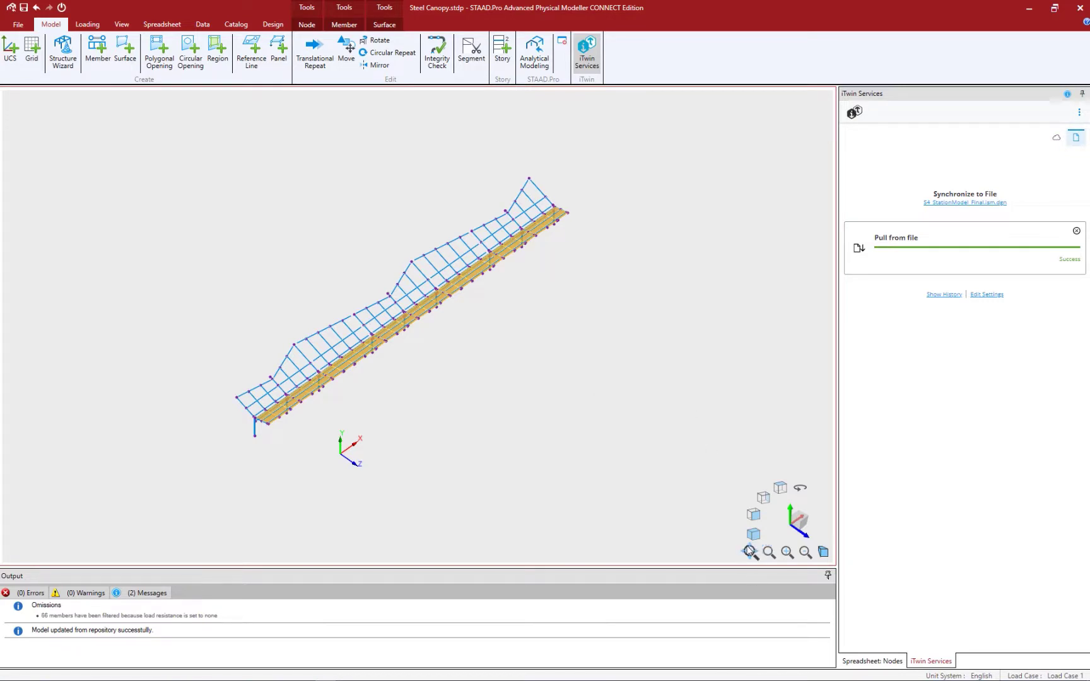
click(870, 663)
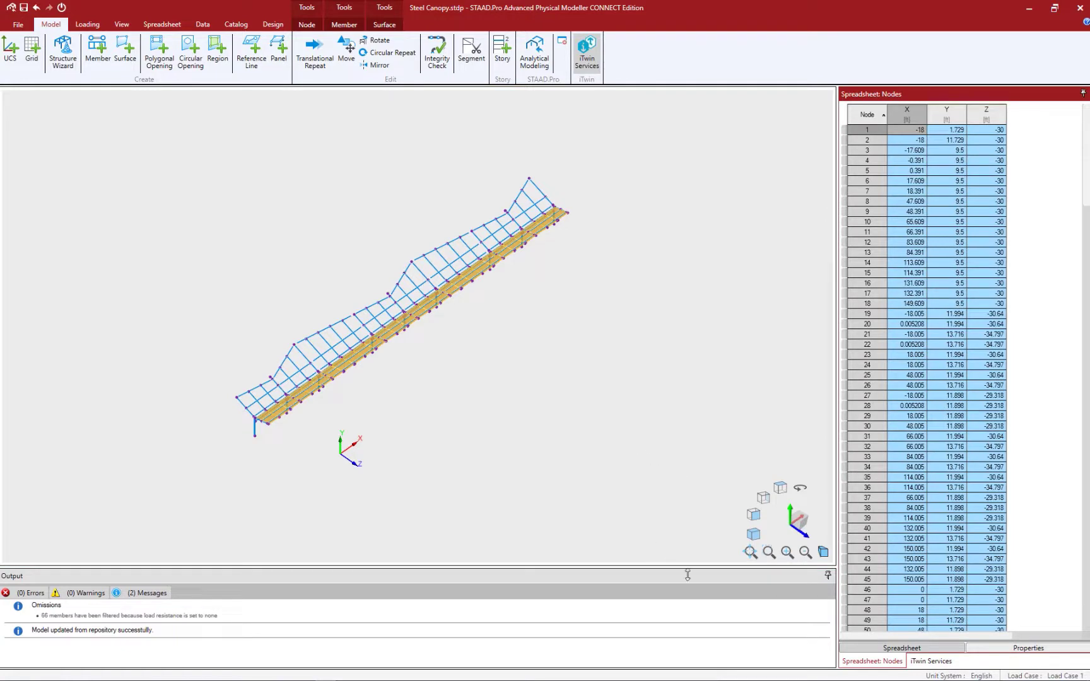
click(669, 516)
scroll(407, 371, up, 2)
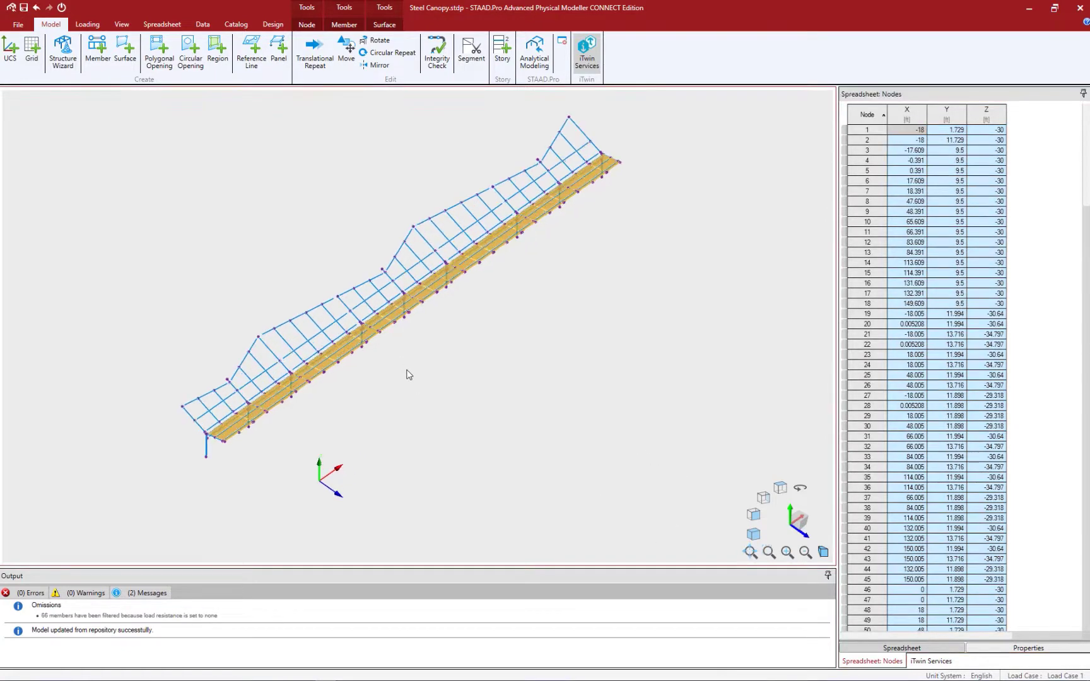
middle_drag(454, 402, 468, 440)
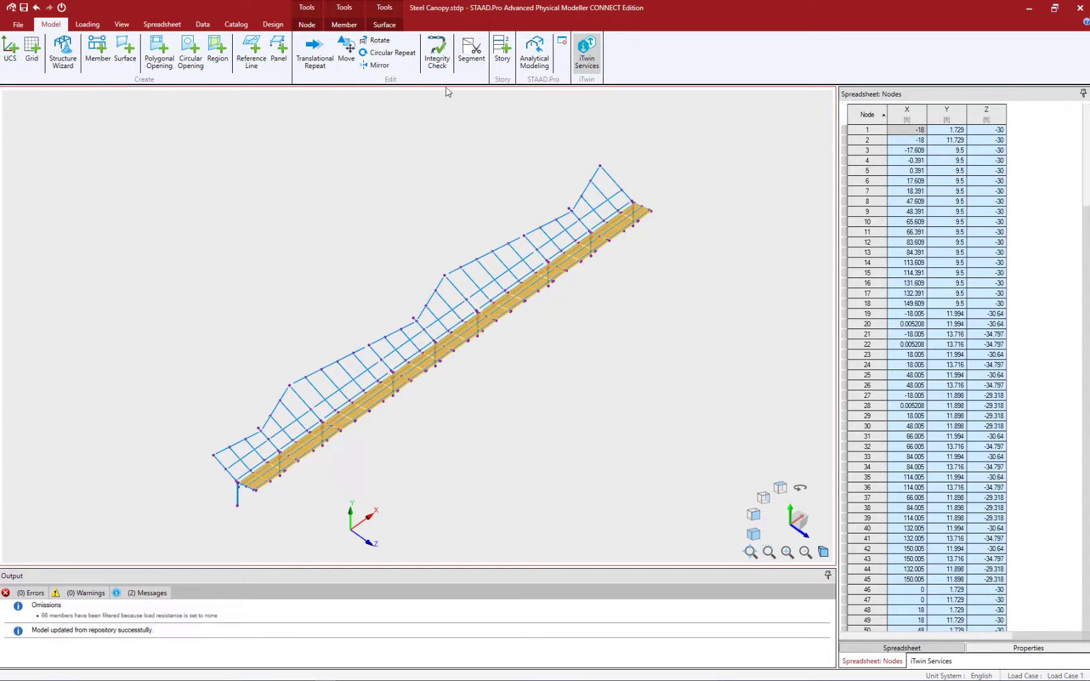
- Validate the physical model with every integrity check for nodes, members, surfaces, openings and regions
click(435, 64)
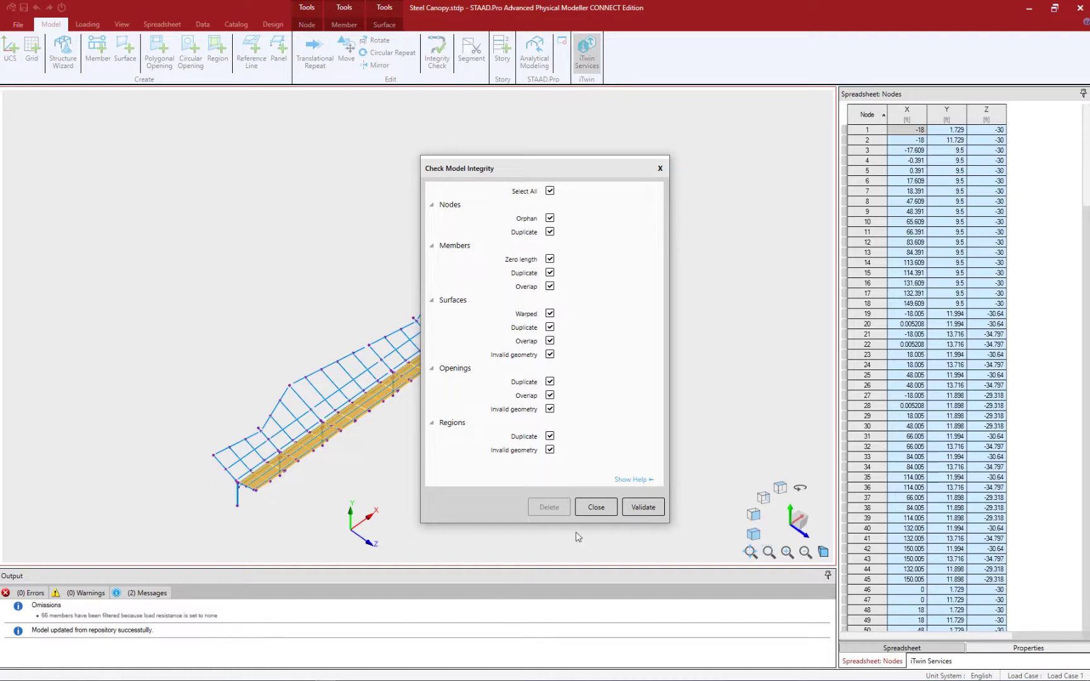
click(639, 508)
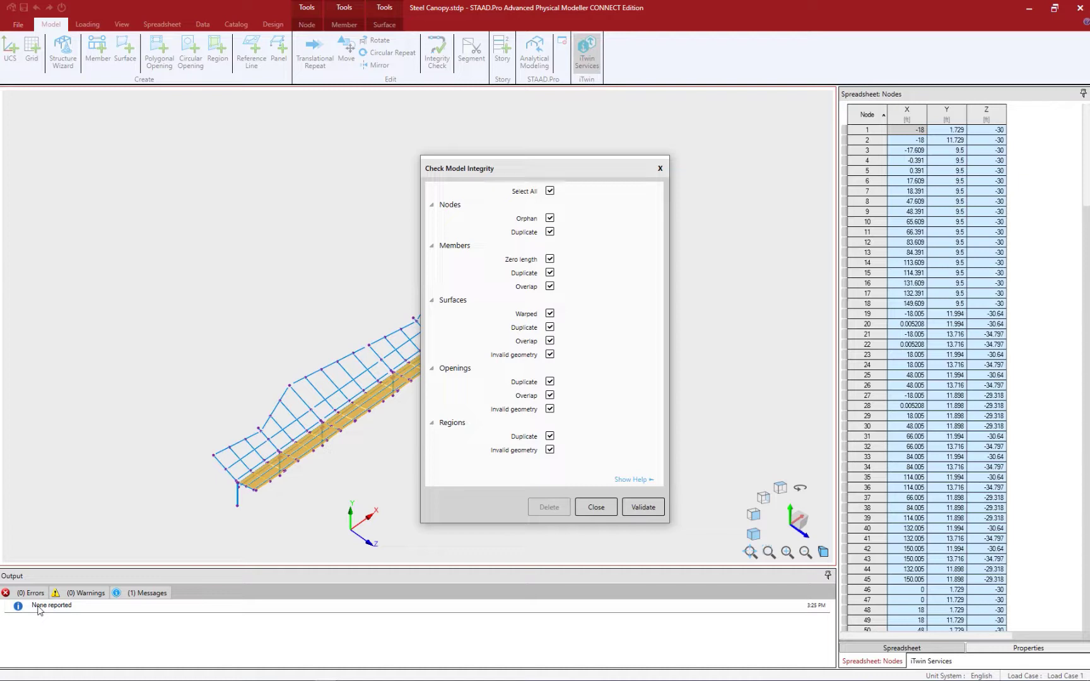
click(596, 508)
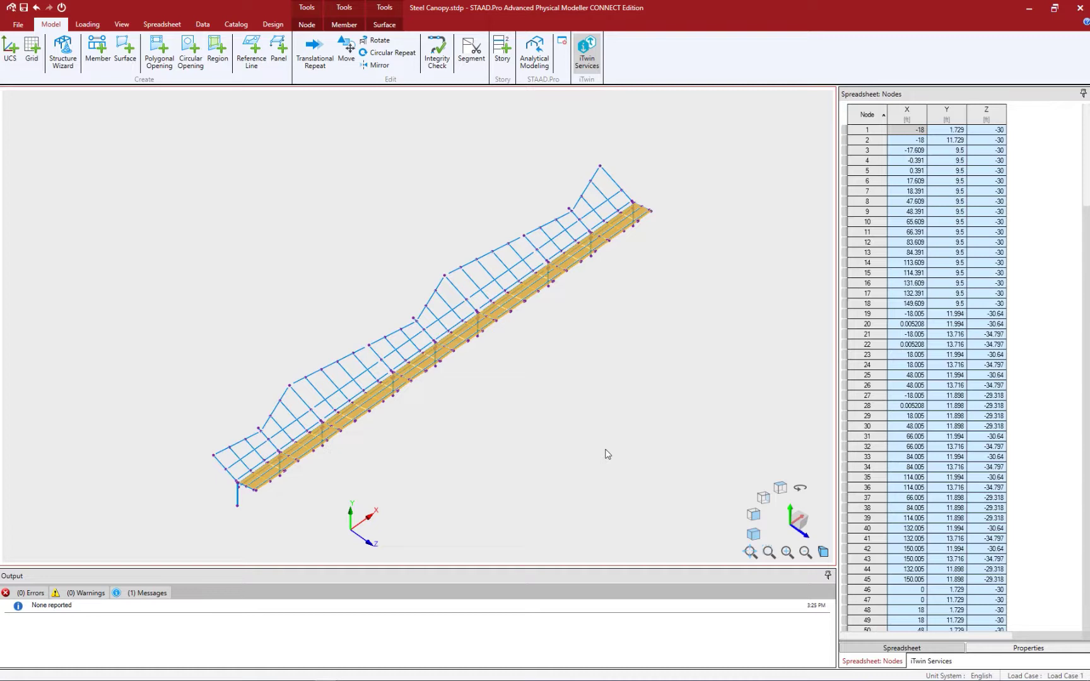
- Display the analysis model and examine the meshed roof surfaces and member connections at the canopy's near end
click(122, 26)
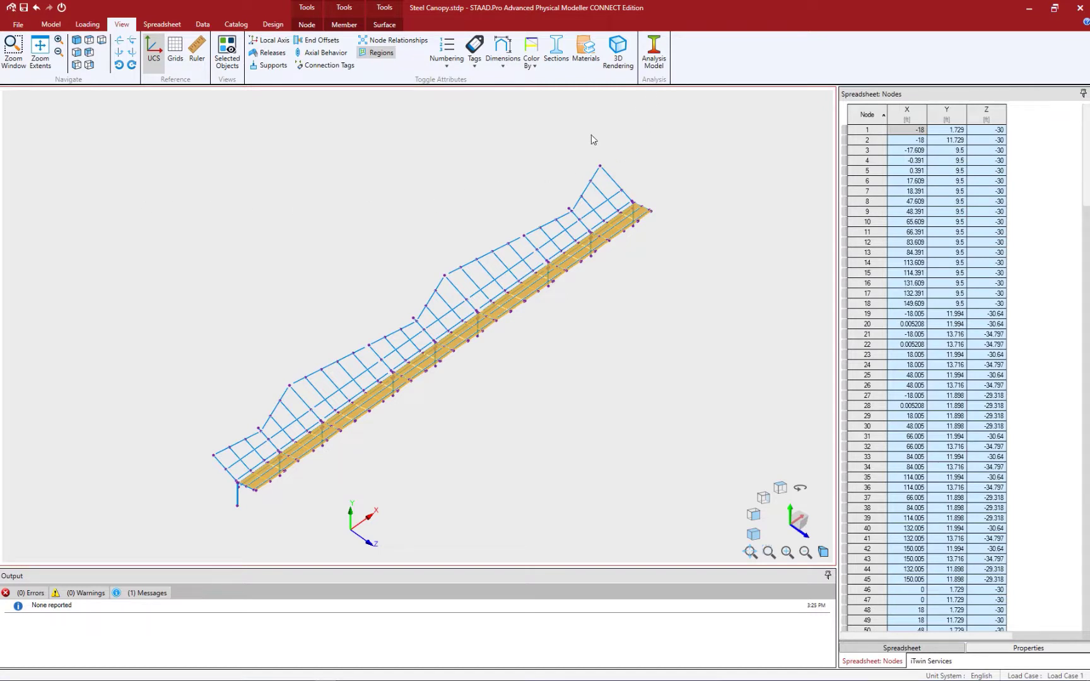
click(653, 51)
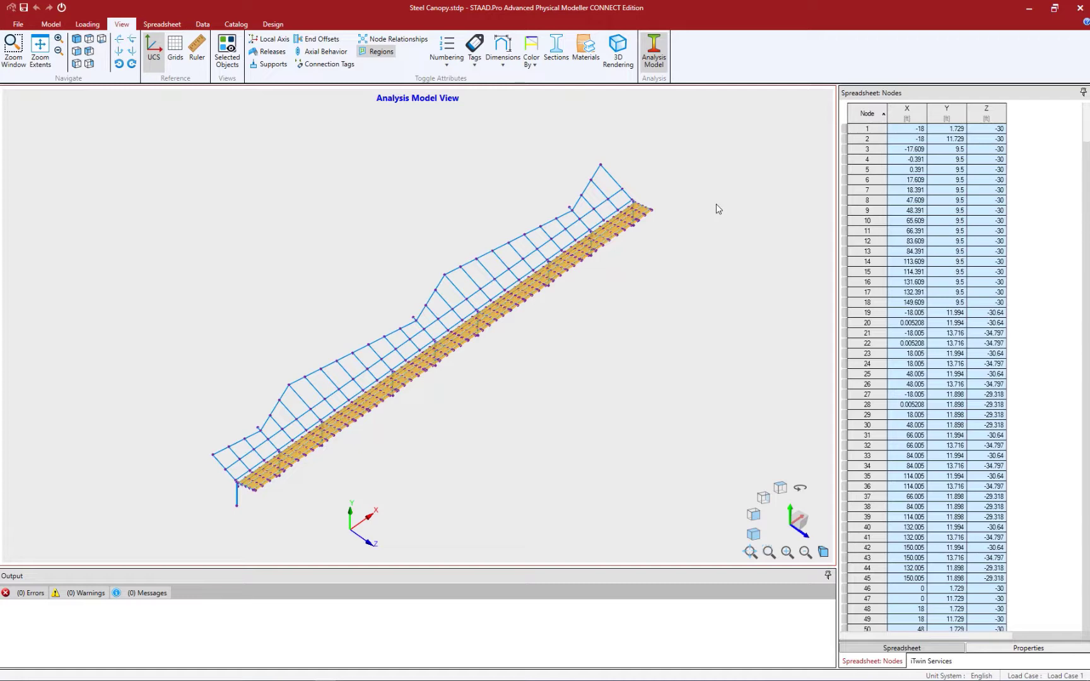
scroll(225, 490, up, 1)
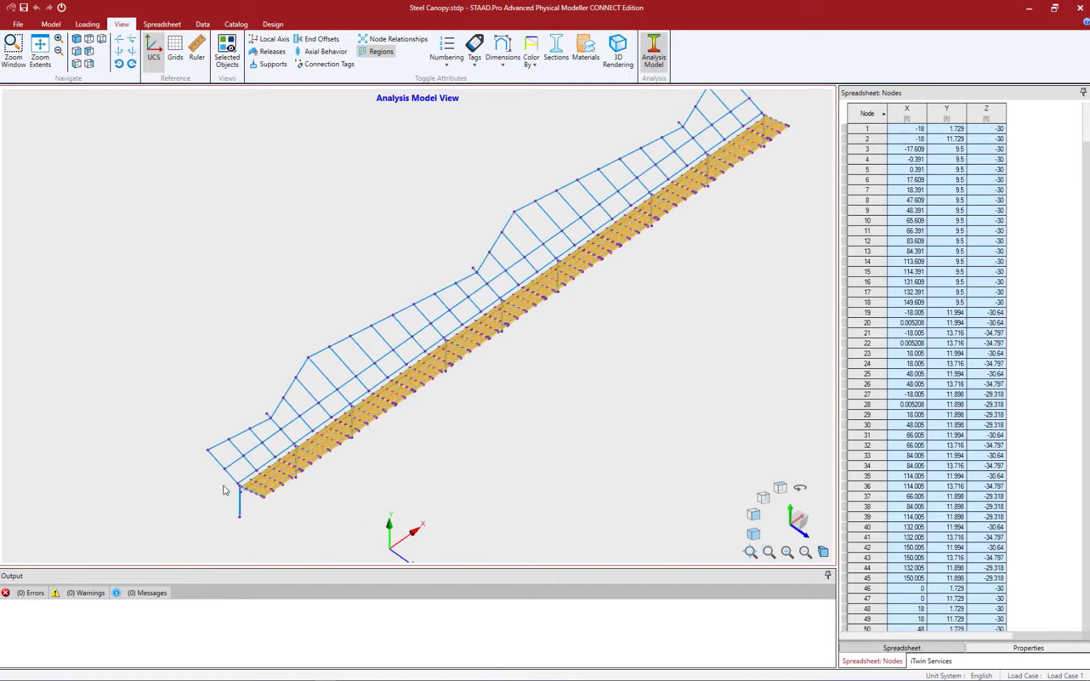
scroll(238, 491, up, 3)
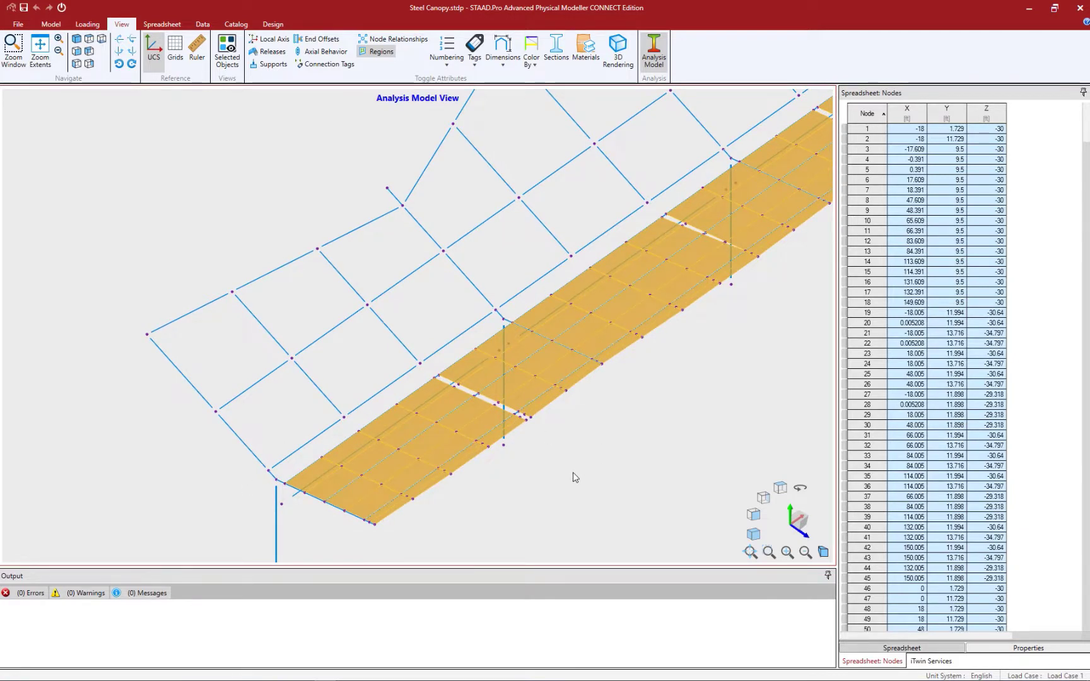
middle_drag(543, 446, 435, 360)
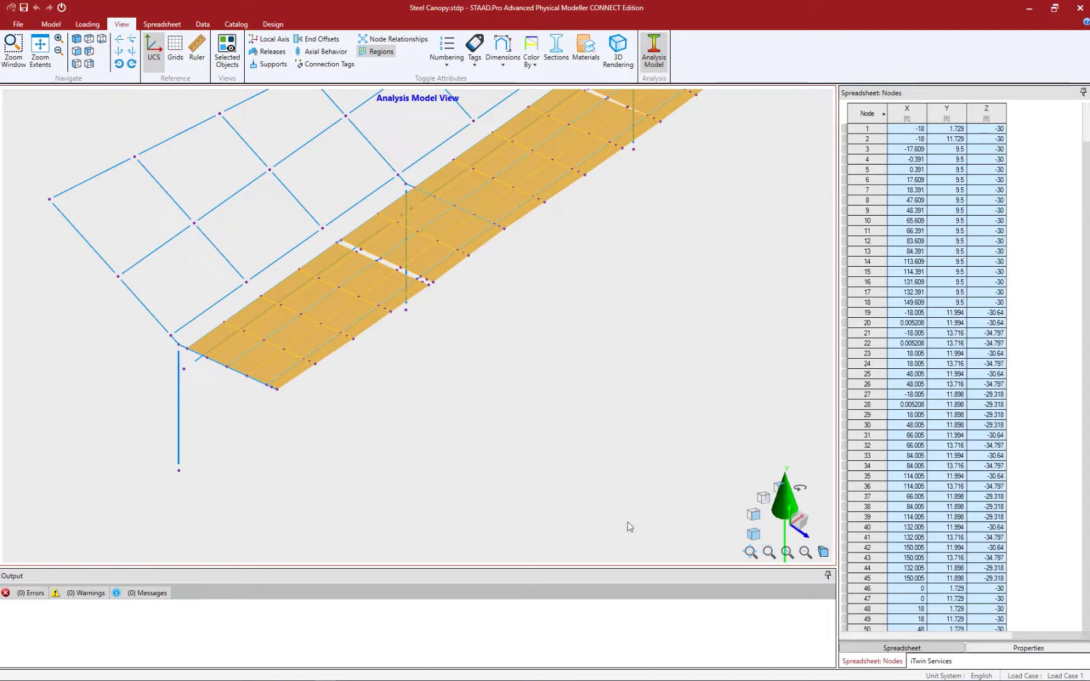
- Fit the whole canopy in the view and review the section and material assigned to every member in the Member Properties spreadsheet
click(751, 552)
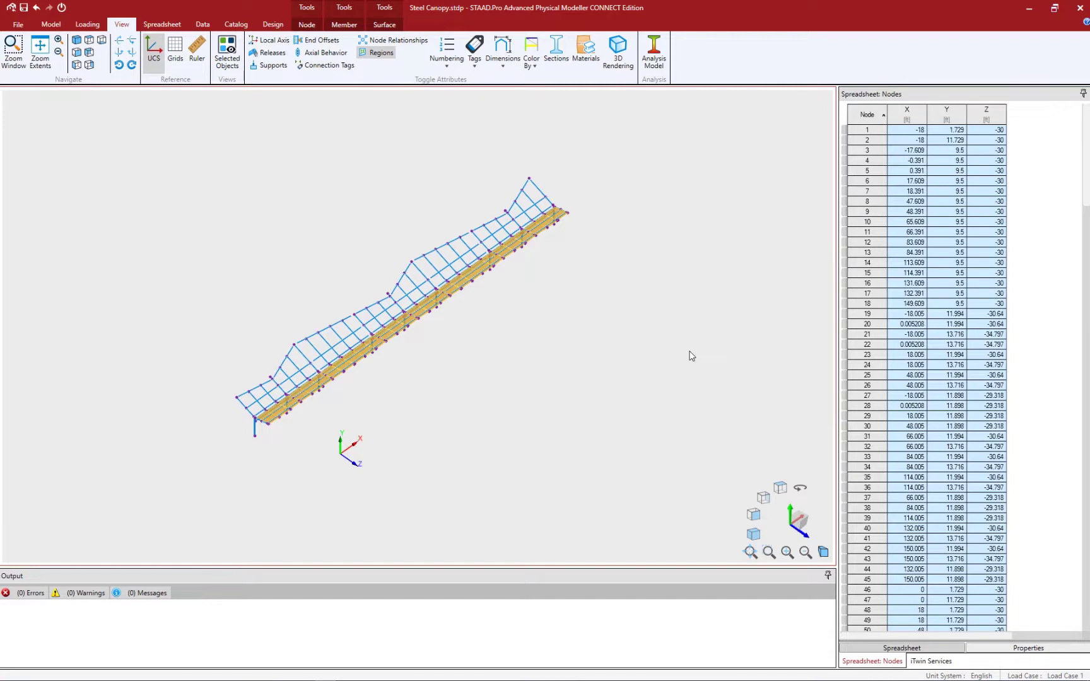
click(163, 25)
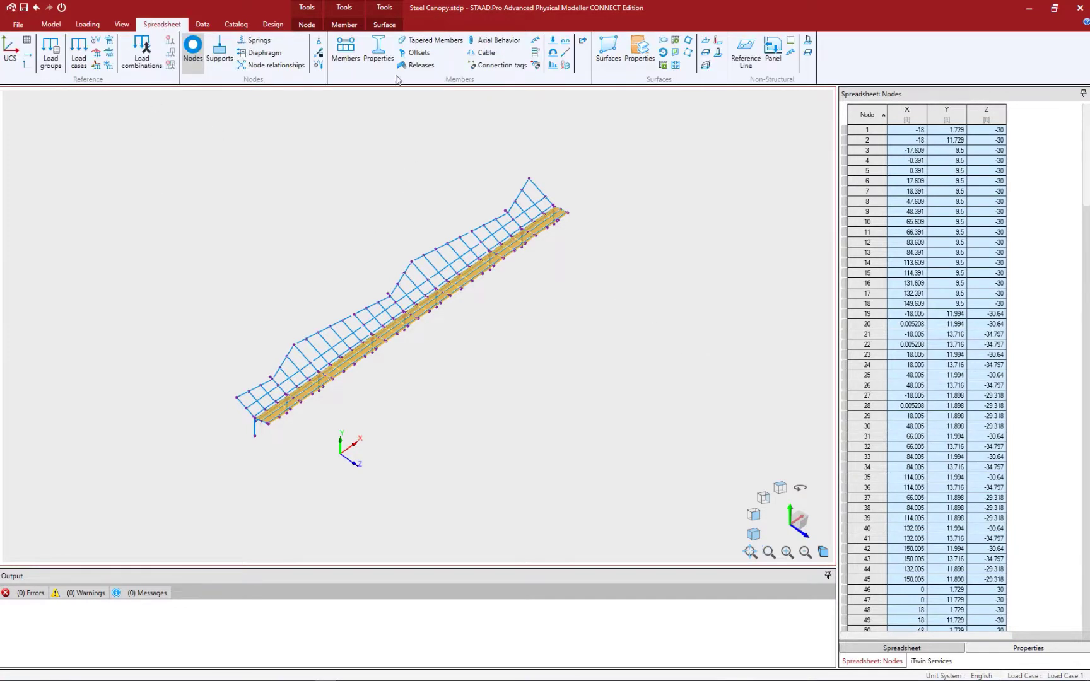
click(380, 57)
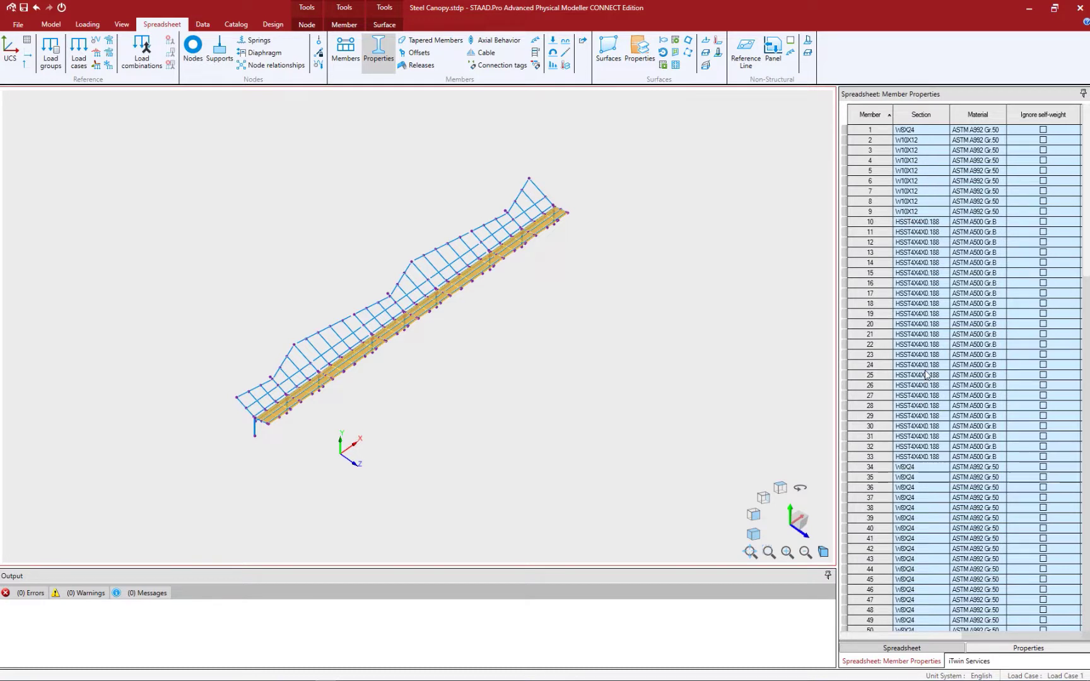
scroll(1087, 292, down, 4)
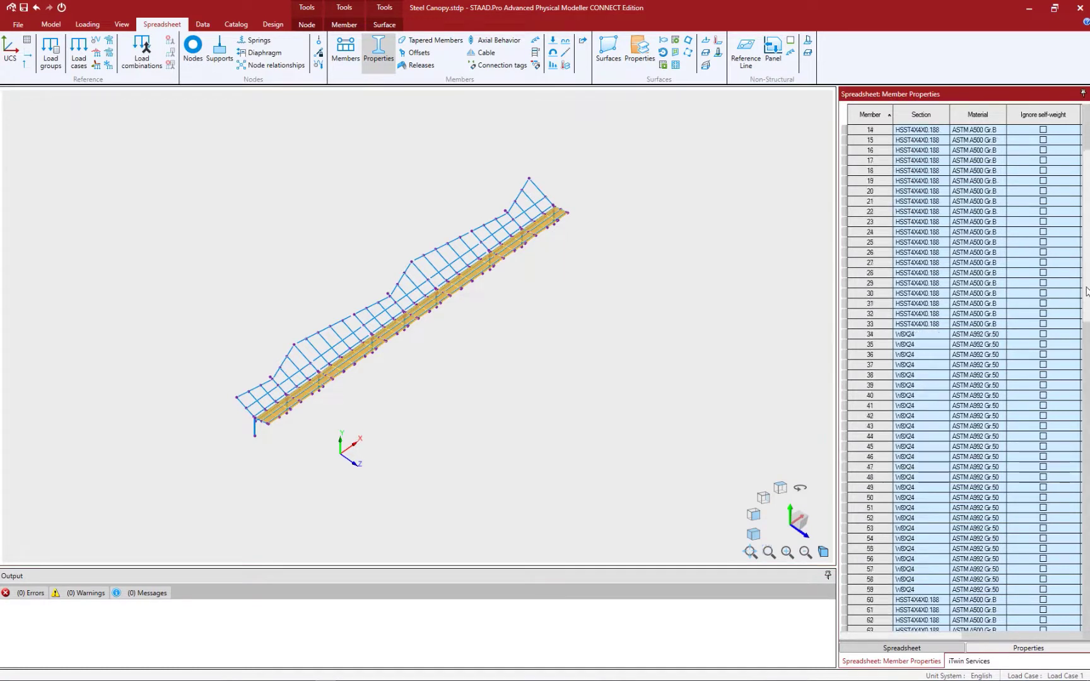
scroll(1086, 291, down, 20)
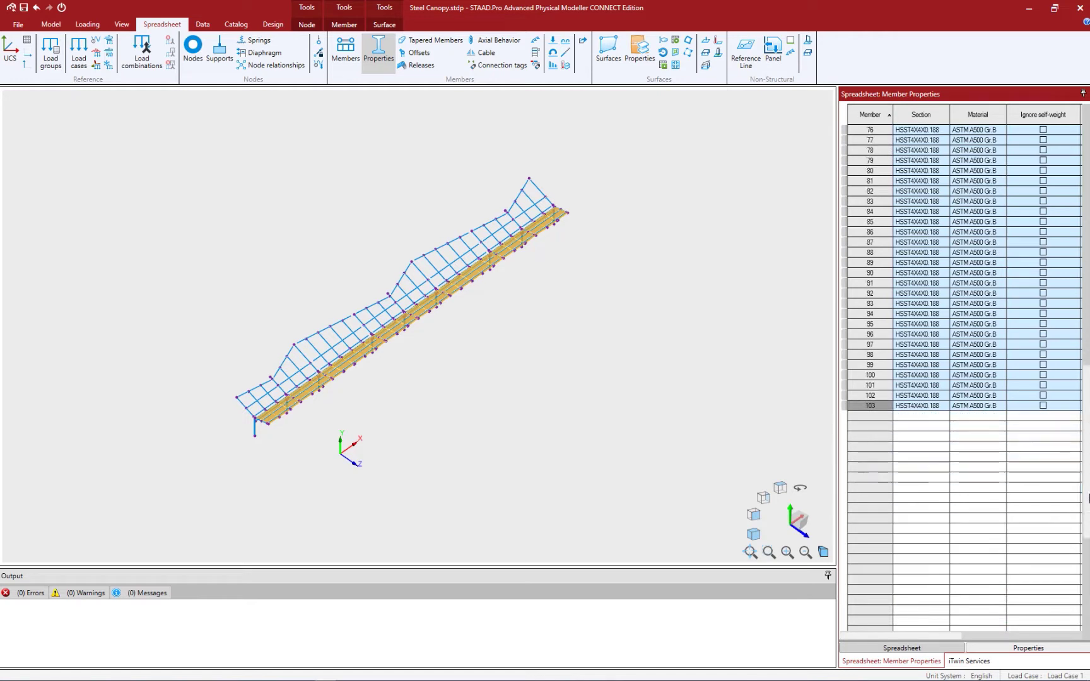
drag(1089, 499, 1089, 236)
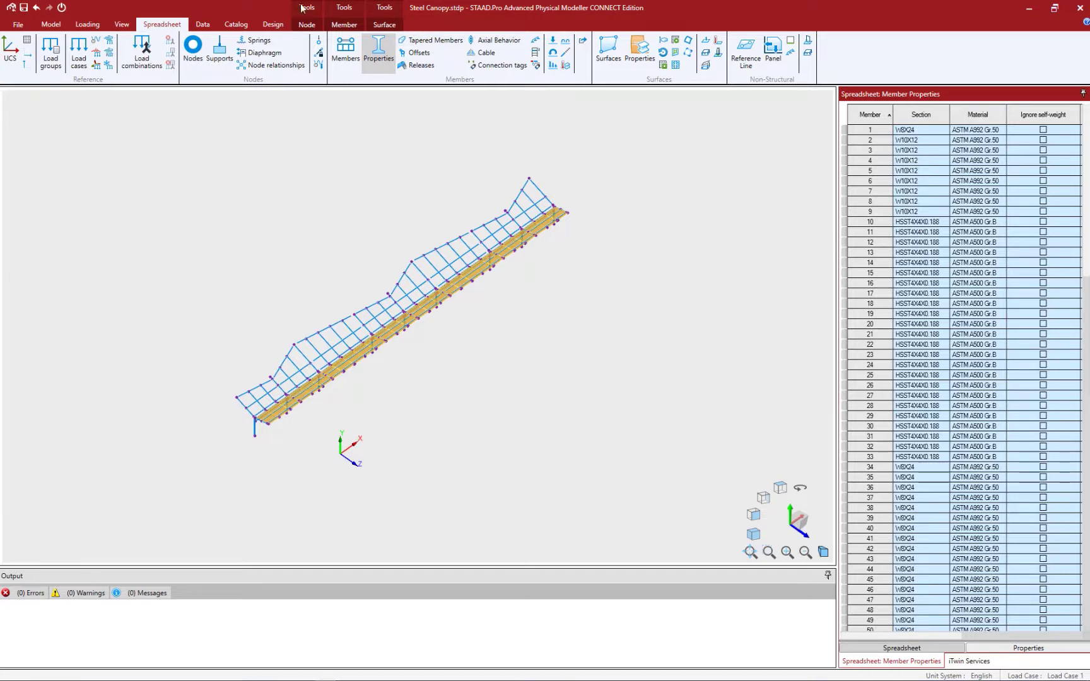
- Examine the catalog's imported sections and materials, checking the properties of 4000 psi, ASTM A36 Gr.36 and ASTM A992 Gr.50
click(235, 25)
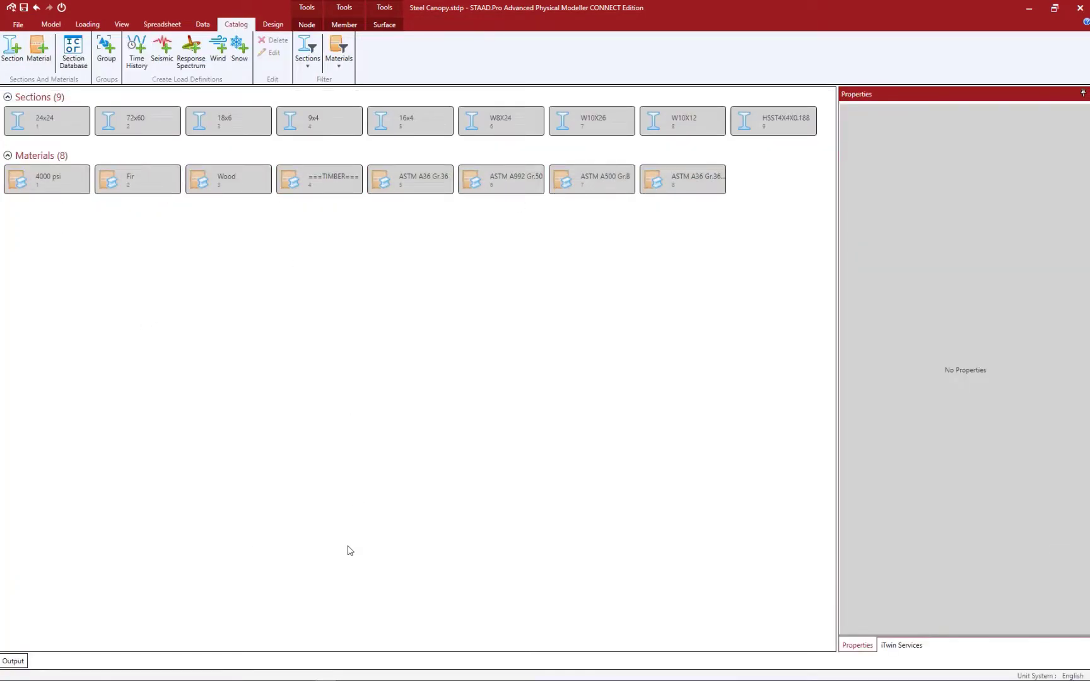
click(49, 179)
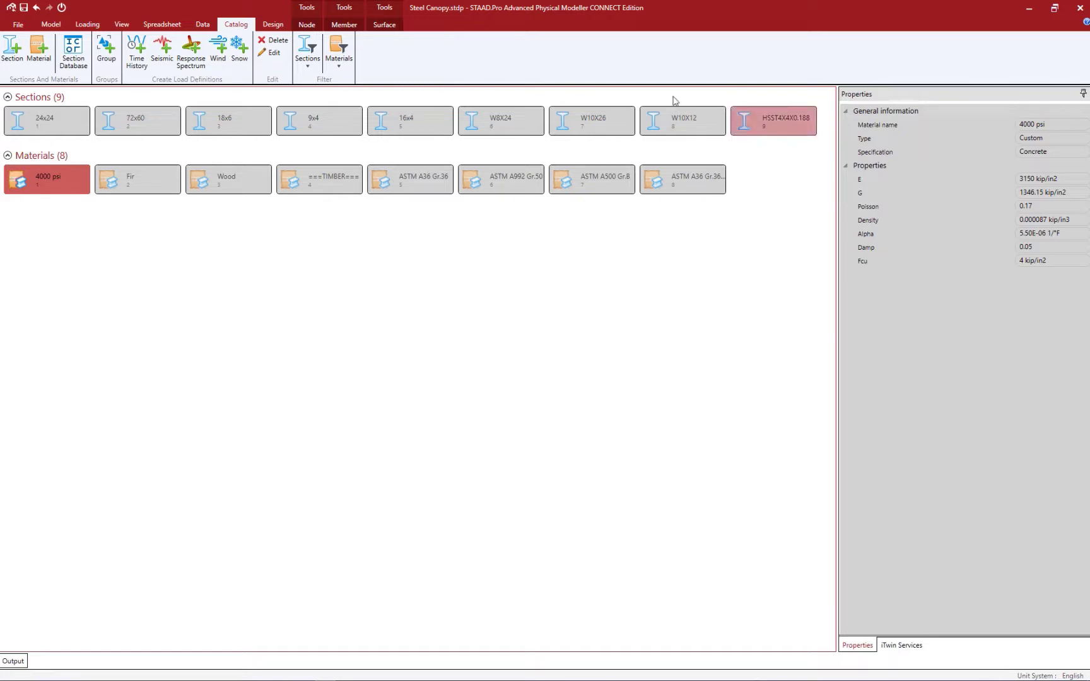
click(387, 188)
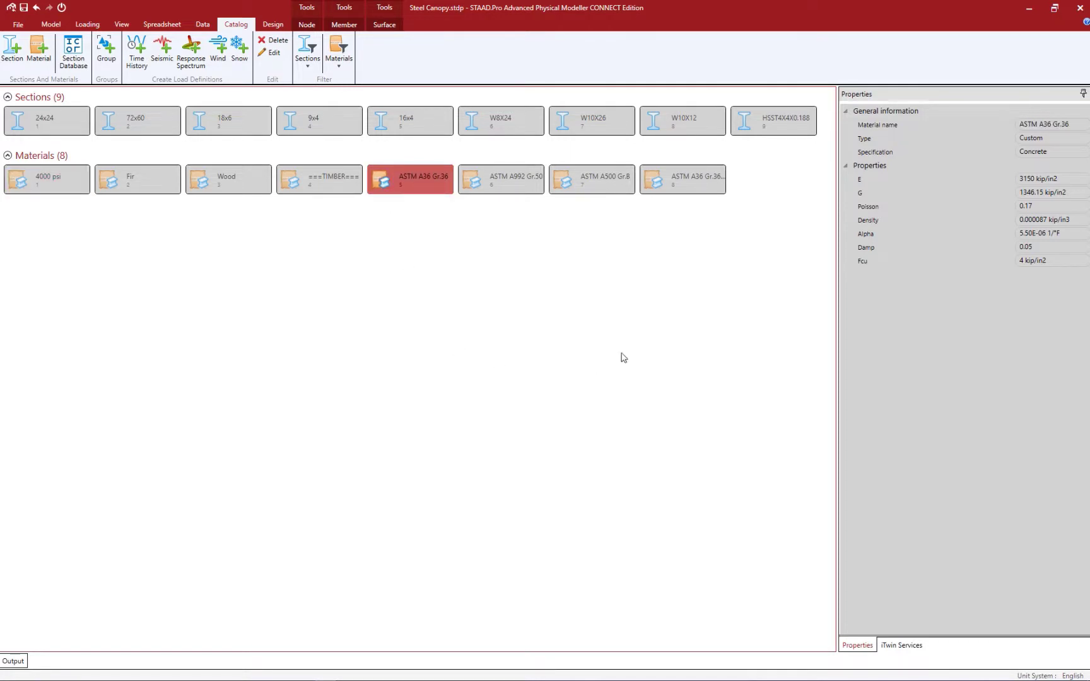
click(510, 185)
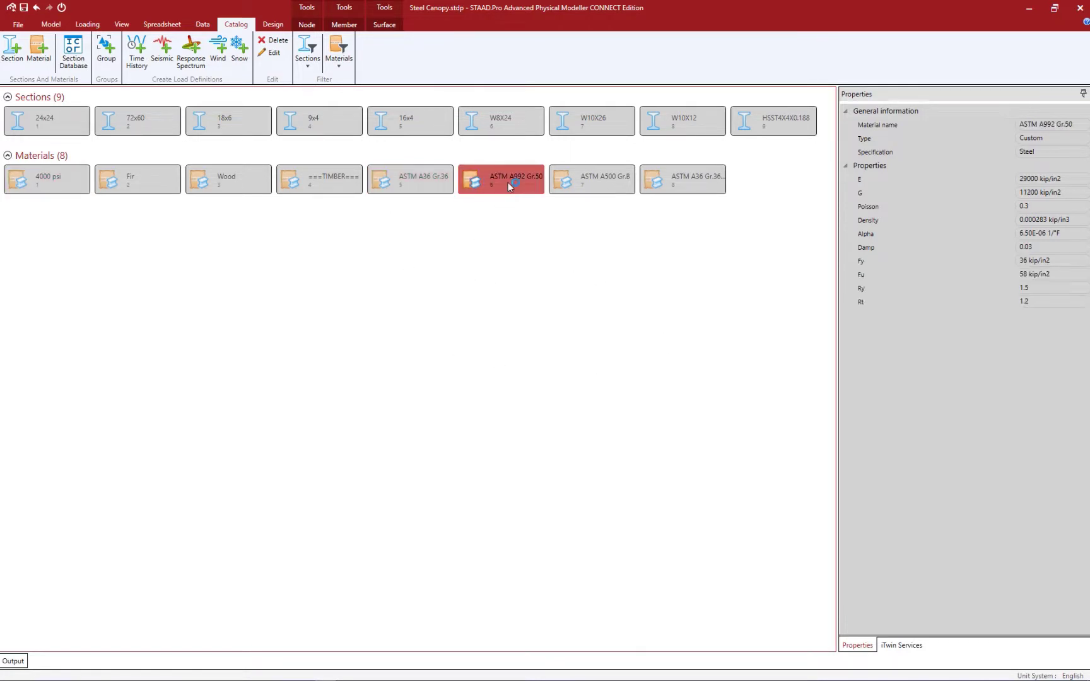
- Set the ASTM A992 Gr.50 material's Fy to 50 kip/in2 and Fu to 65 kip/in2
double_click(510, 186)
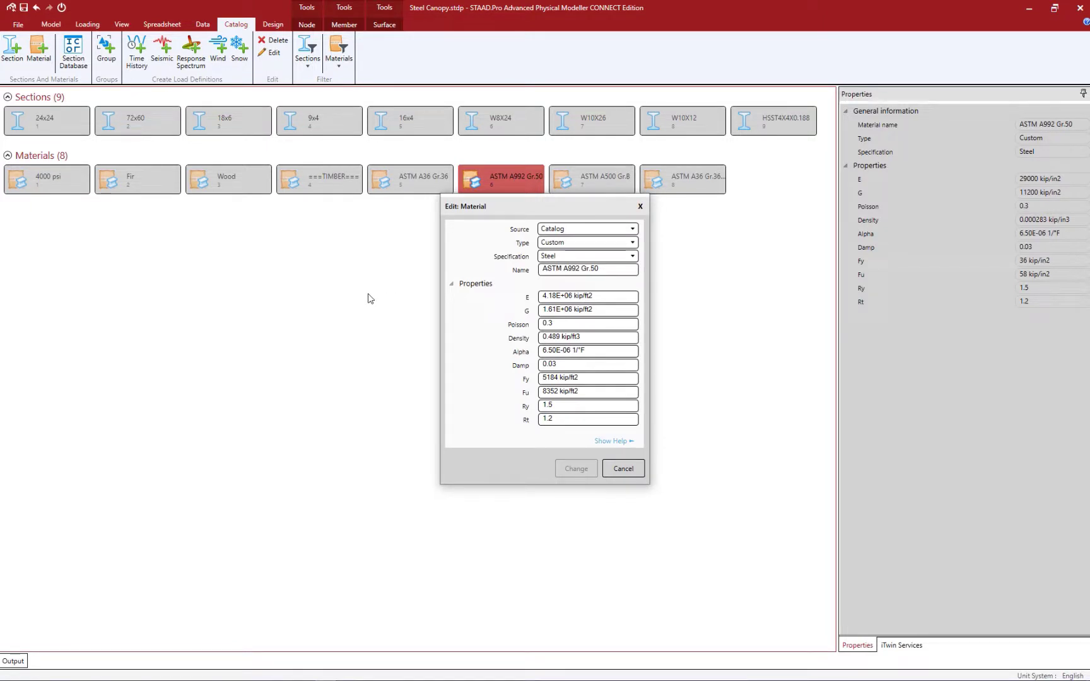
click(554, 378)
click(631, 471)
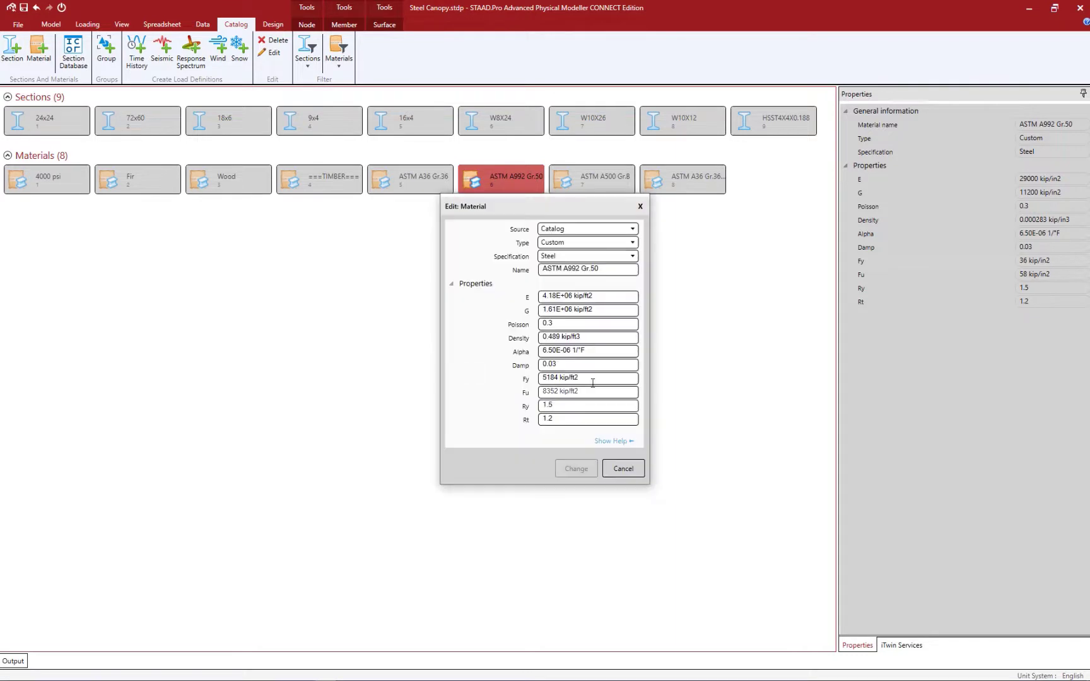
key(ctrl+a)
text(50 kip/50)
key(BackSpace)
key(BackSpace)
text(in2)
key(Tab)
text(65 kip/in2)
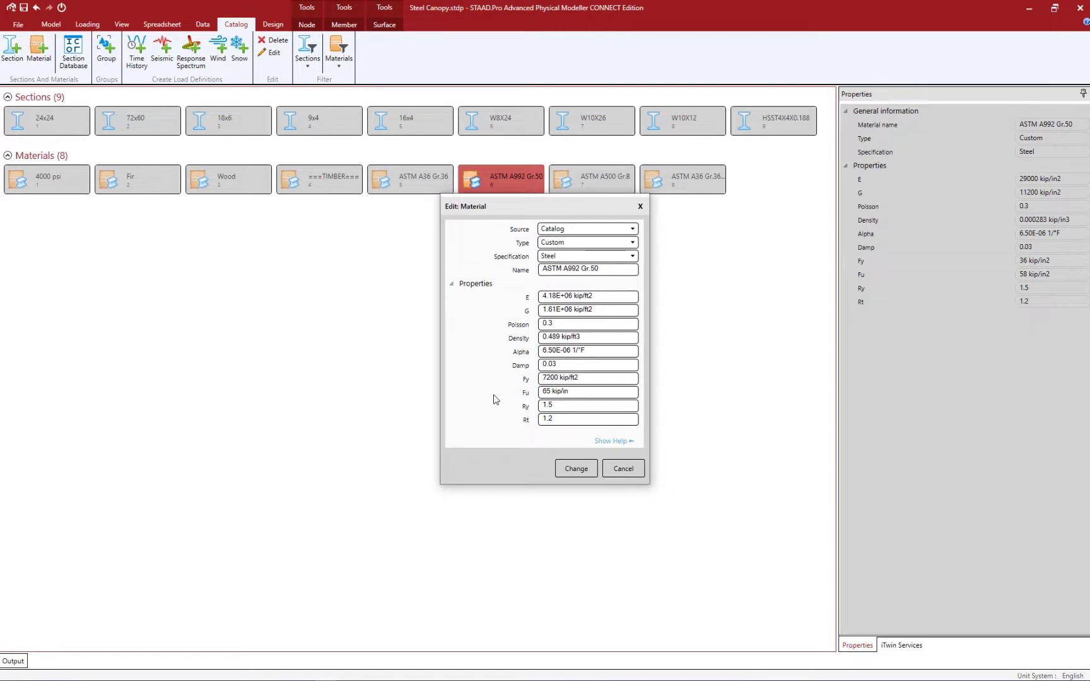
key(Tab)
key(Return)
- Set the ASTM A500 Gr.B material's Fy to 46 kip/in2 and return to the physical model
key(Right)
key(Return)
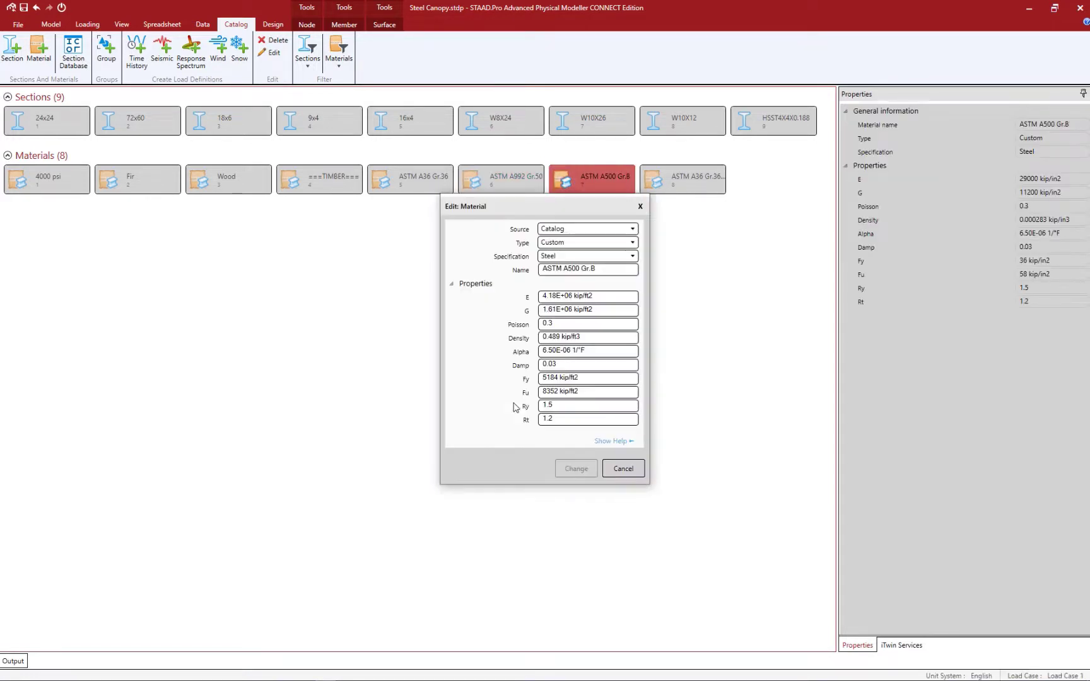
click(568, 378)
key(ctrl+a)
text(46 kip/in2)
key(Tab)
click(588, 469)
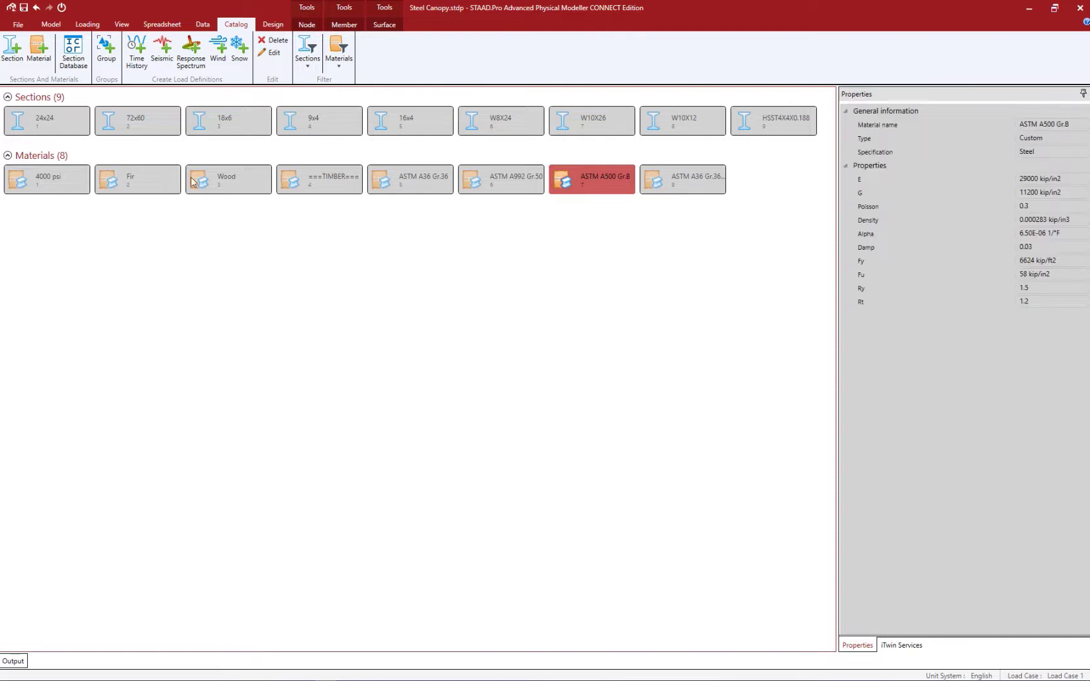
click(49, 25)
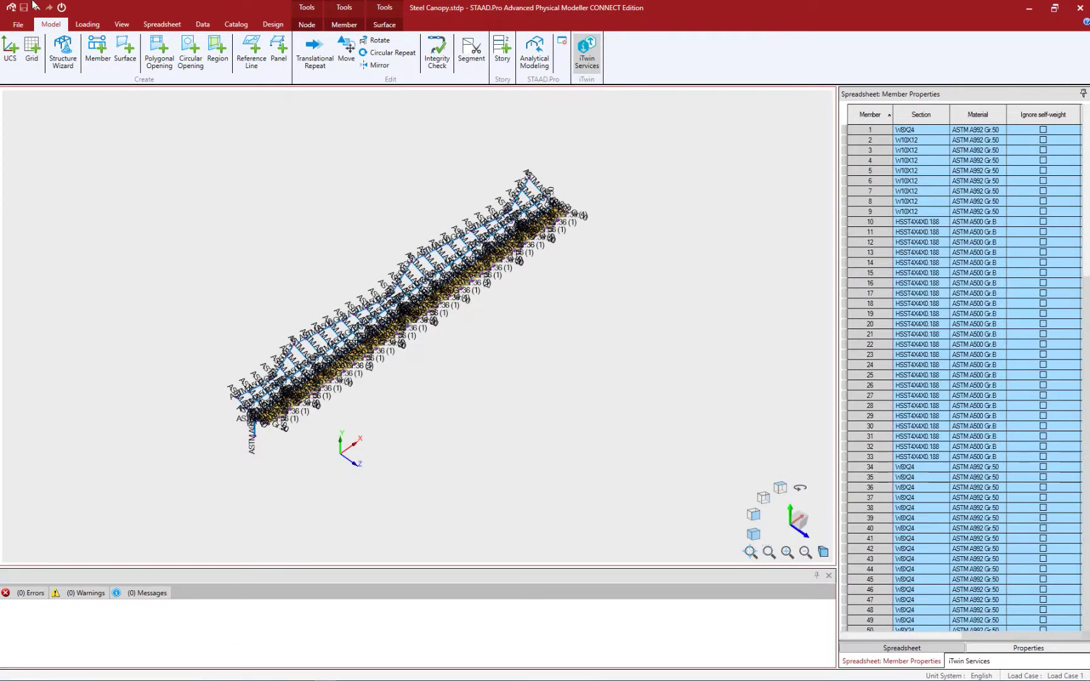